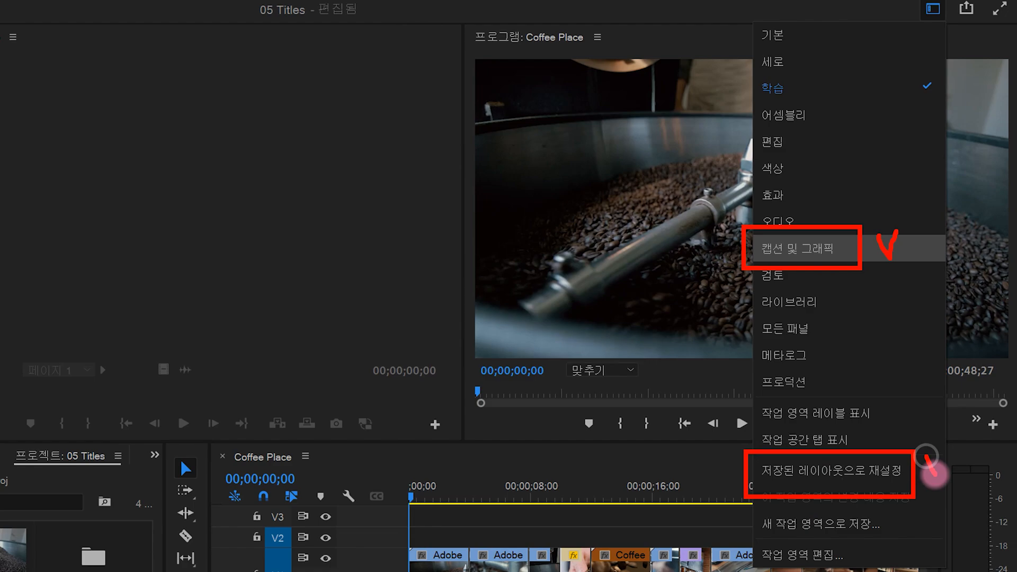
Switch the workspace to 캡션 및 그래픽 (Captions and Graphics).
left_click(797, 248)
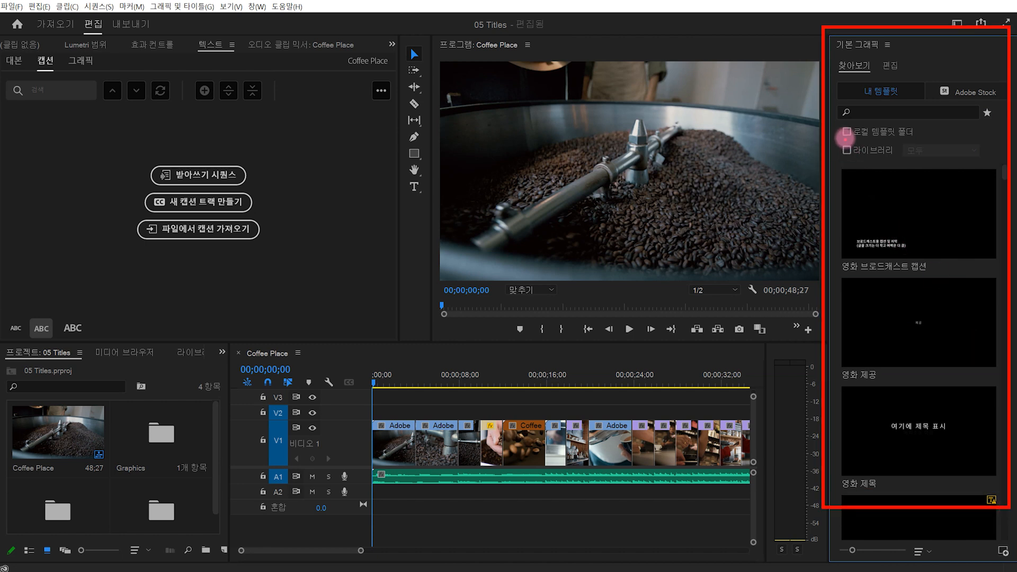
left_click_drag(909, 65, 860, 200)
left_click_drag(922, 139, 882, 267)
left_click_drag(955, 183, 914, 338)
left_click_drag(969, 274, 923, 436)
key("Escape")
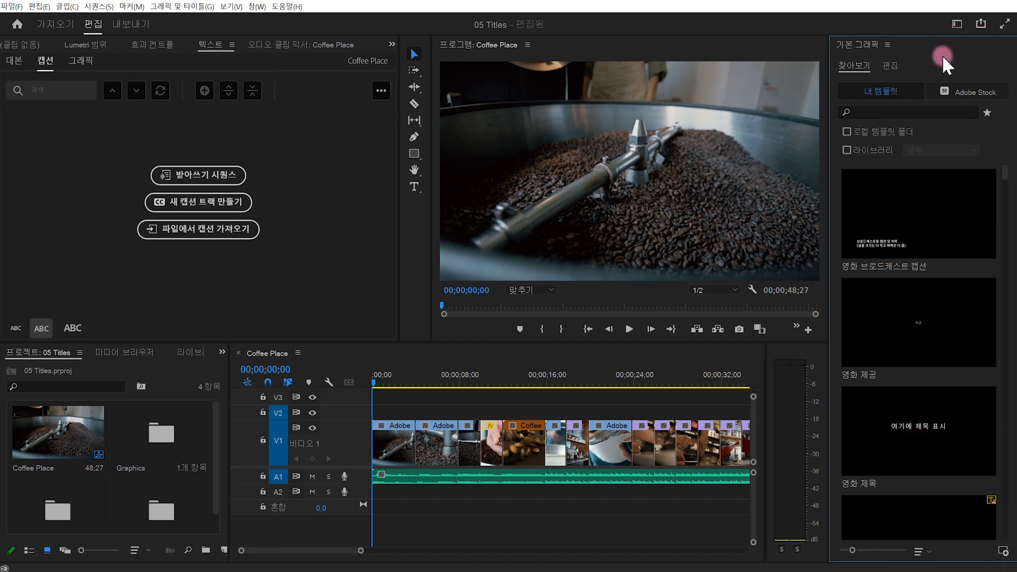
Show the Adobe Stock templates for Essential Graphics and browse forward to page 5.
left_click_drag(921, 73, 1009, 113)
left_click(963, 91)
mouse_move(969, 389)
left_mouse_down()
mouse_move(855, 401)
mouse_move(919, 219)
mouse_move(950, 436)
left_mouse_up()
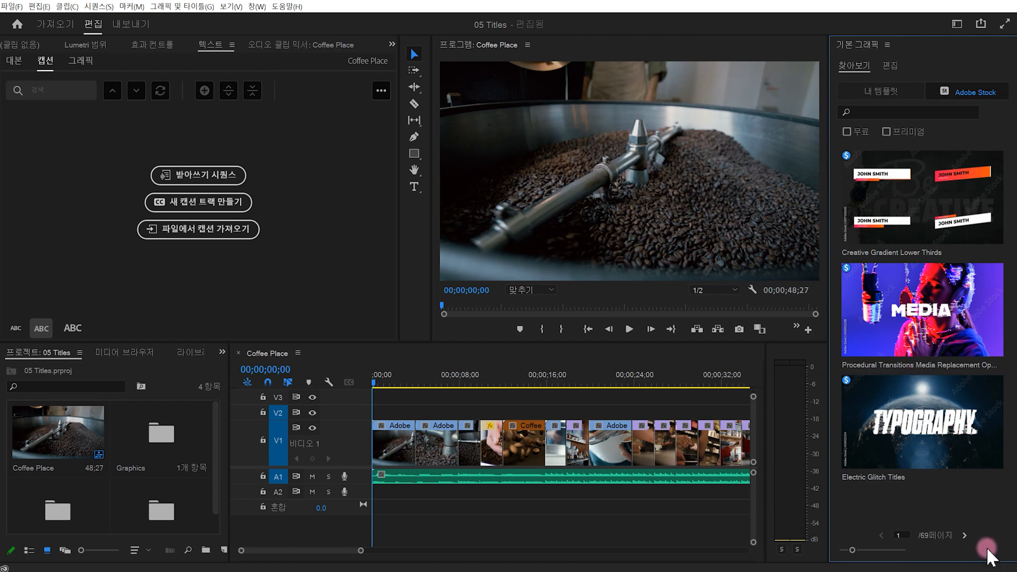
left_click_drag(978, 542, 957, 524)
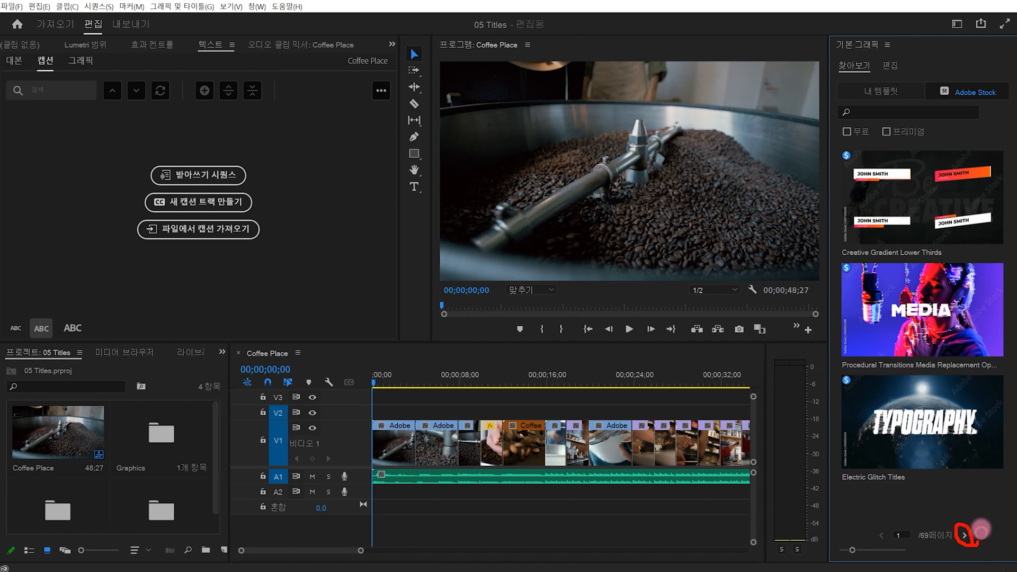
left_click(968, 534)
left_click(968, 534)
left_click(968, 534)
left_click(968, 534)
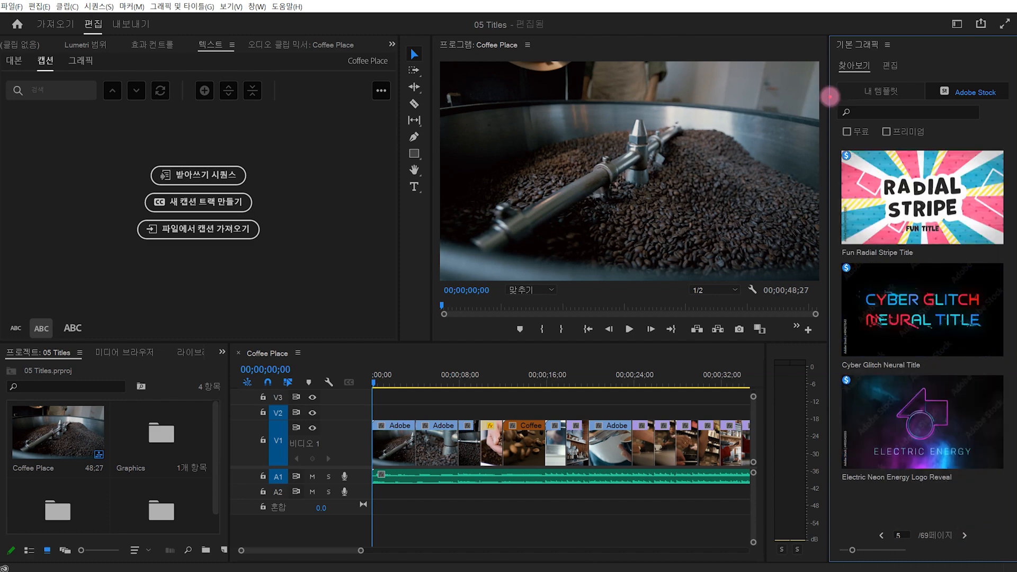
Search the Adobe Stock templates for "title" and page through the results.
left_click_drag(830, 95, 986, 133)
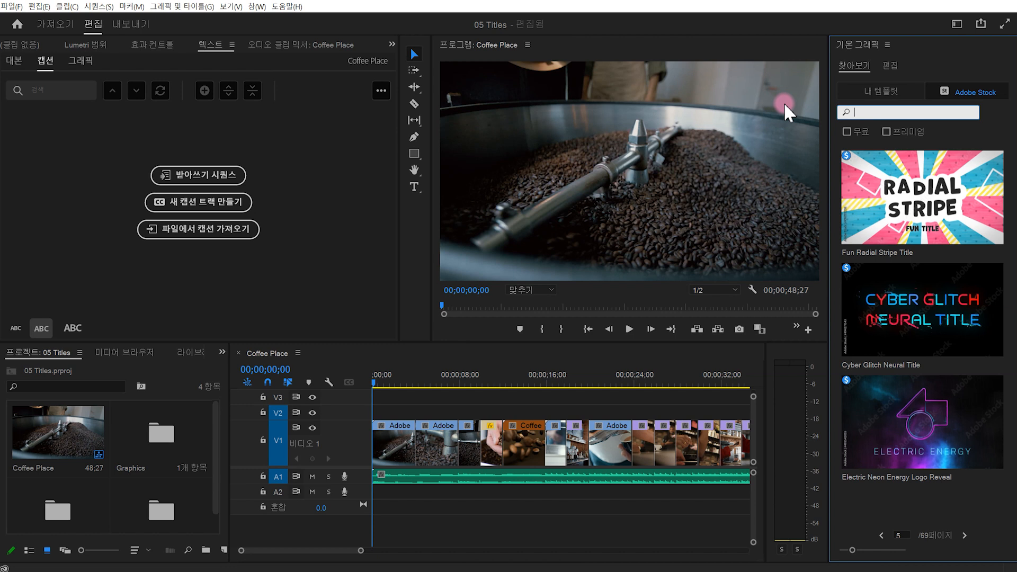
type("title")
key("Return")
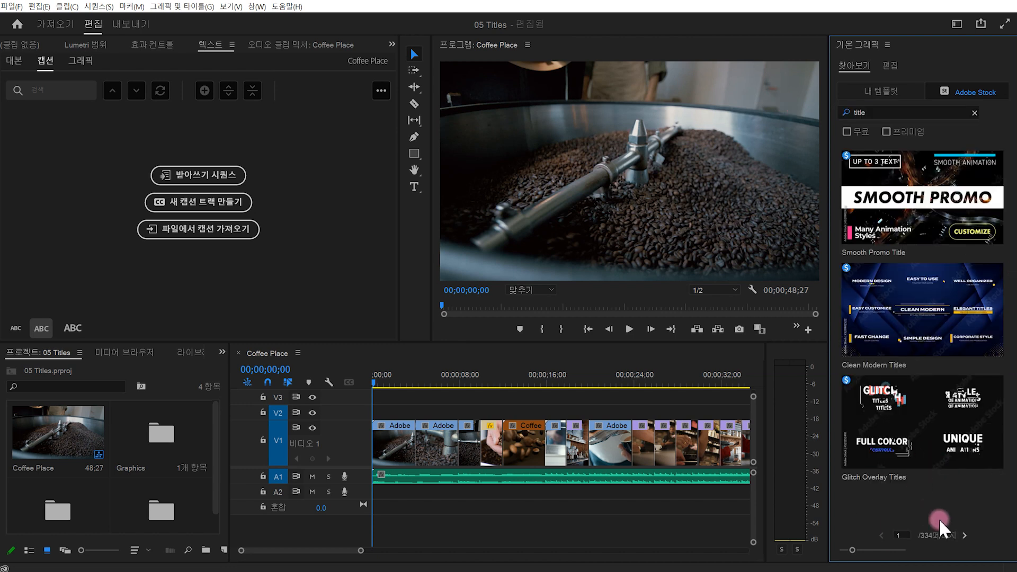
left_click(965, 534)
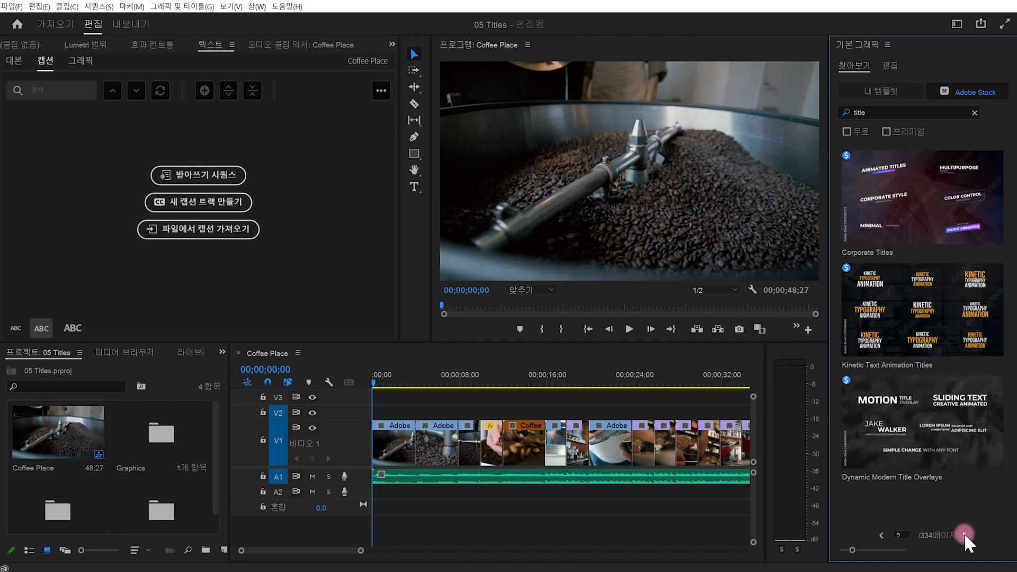
left_click(964, 535)
left_click(964, 534)
left_click(964, 534)
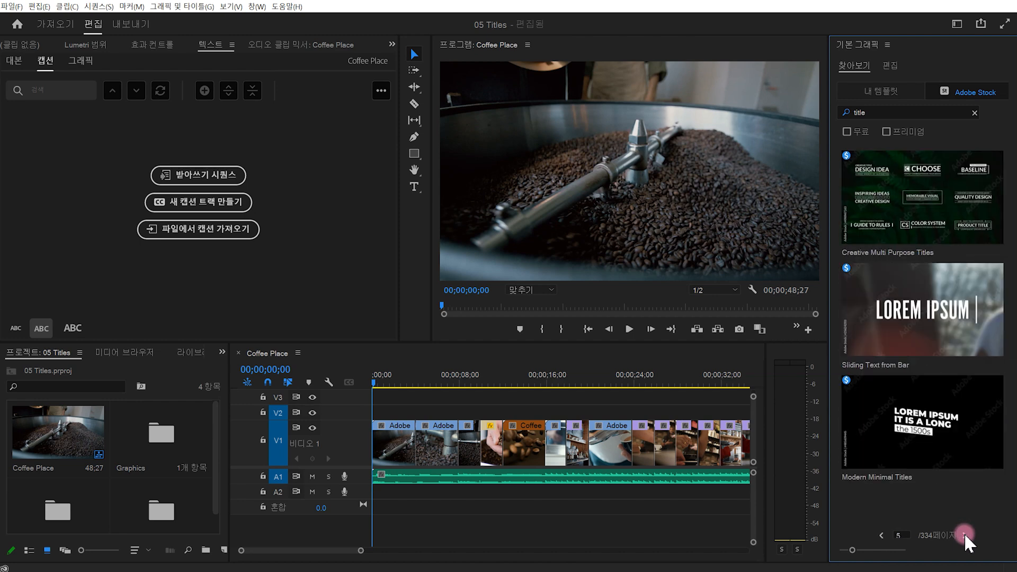
left_click(965, 535)
Search the Adobe Stock templates for "three line" and limit the results to free (무료) ones.
left_click(904, 113)
type("three line")
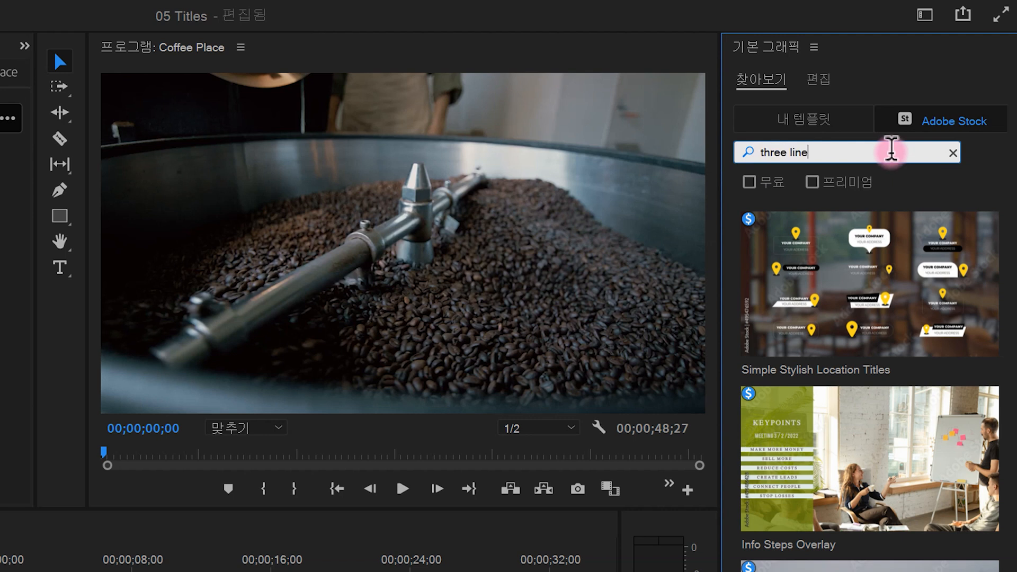
key("Return")
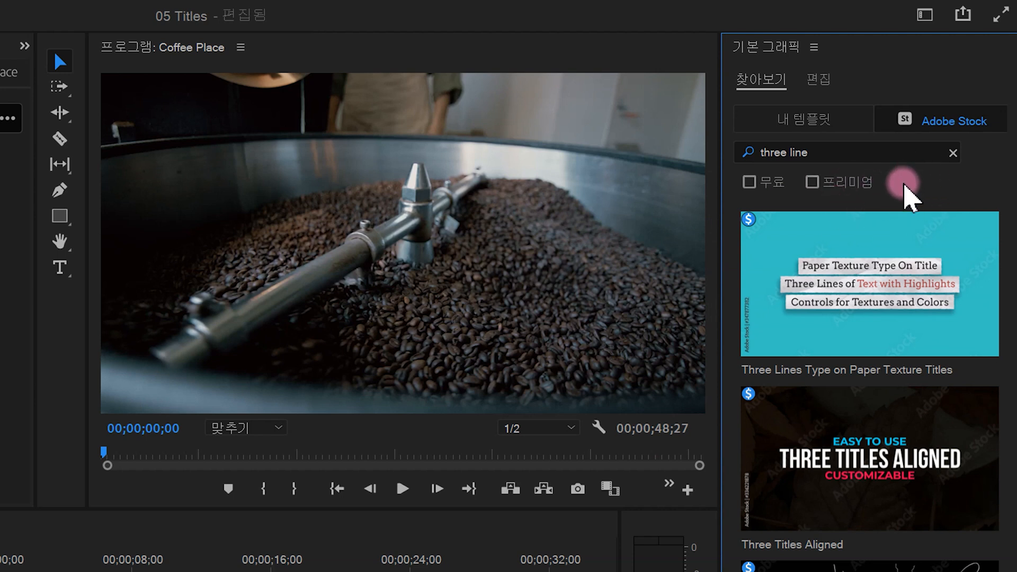
left_click_drag(748, 185, 763, 156)
key("Escape")
left_click(749, 183)
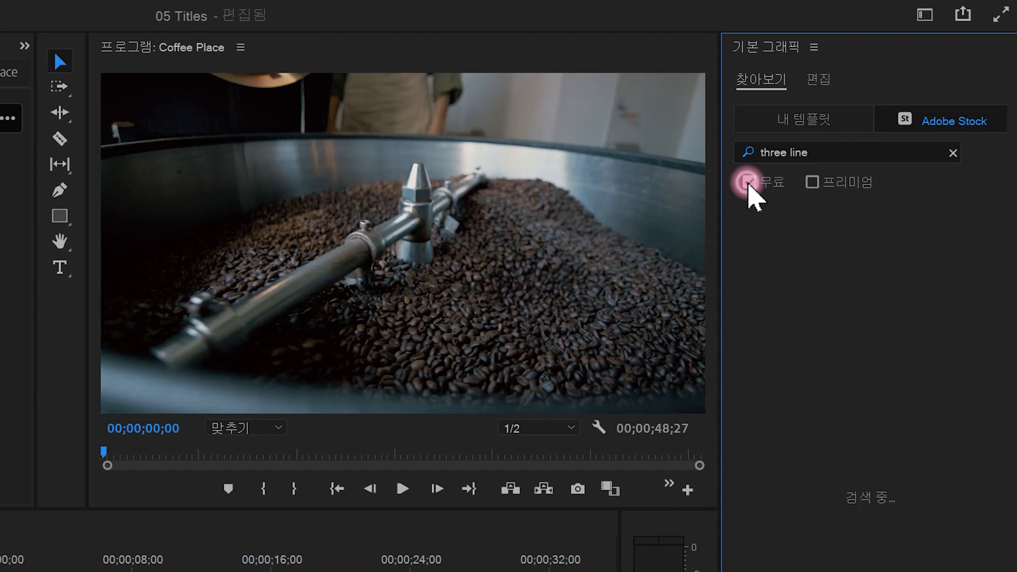
mouse_move(957, 530)
left_mouse_down()
mouse_move(776, 510)
mouse_move(727, 361)
mouse_move(823, 246)
mouse_move(939, 318)
mouse_move(952, 496)
left_mouse_up()
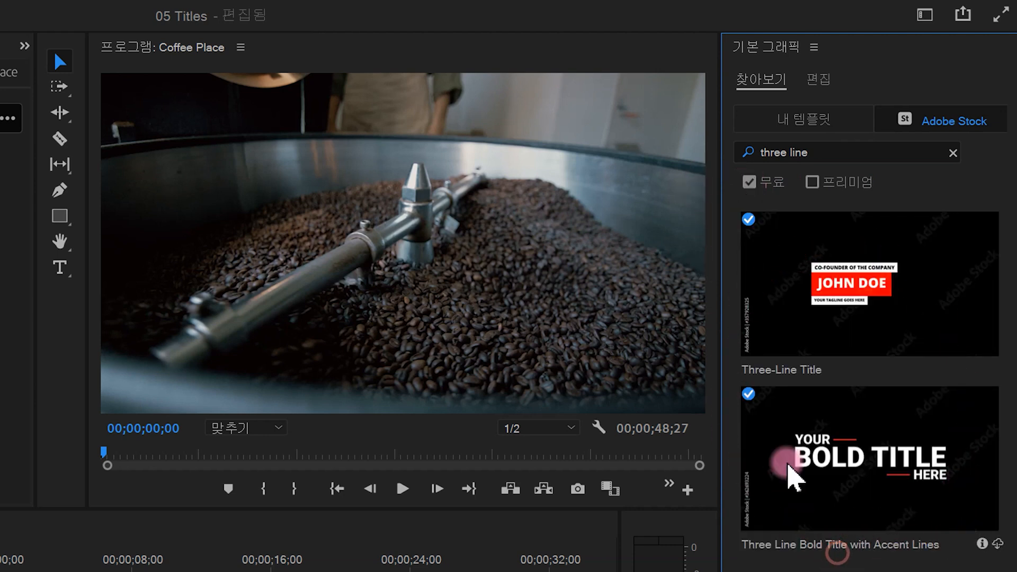
left_click_drag(731, 369, 995, 539)
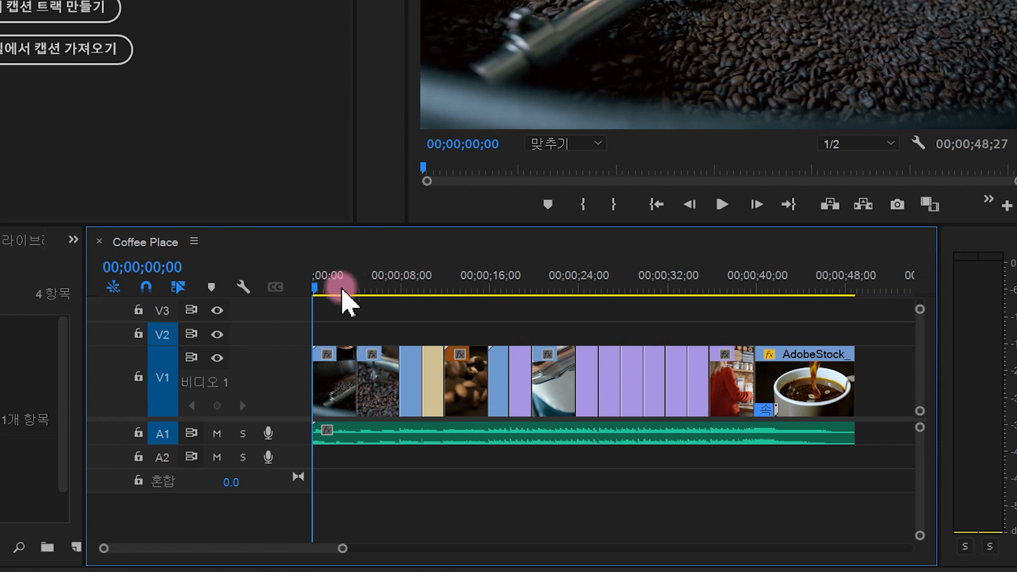
Move the playhead to 00;00;43;23, over the coffee-pouring clip at the end of the sequence.
mouse_move(319, 298)
left_mouse_down()
mouse_move(298, 320)
mouse_move(324, 273)
mouse_move(644, 259)
mouse_move(771, 330)
left_mouse_up()
left_click_drag(730, 310, 784, 297)
key("Escape")
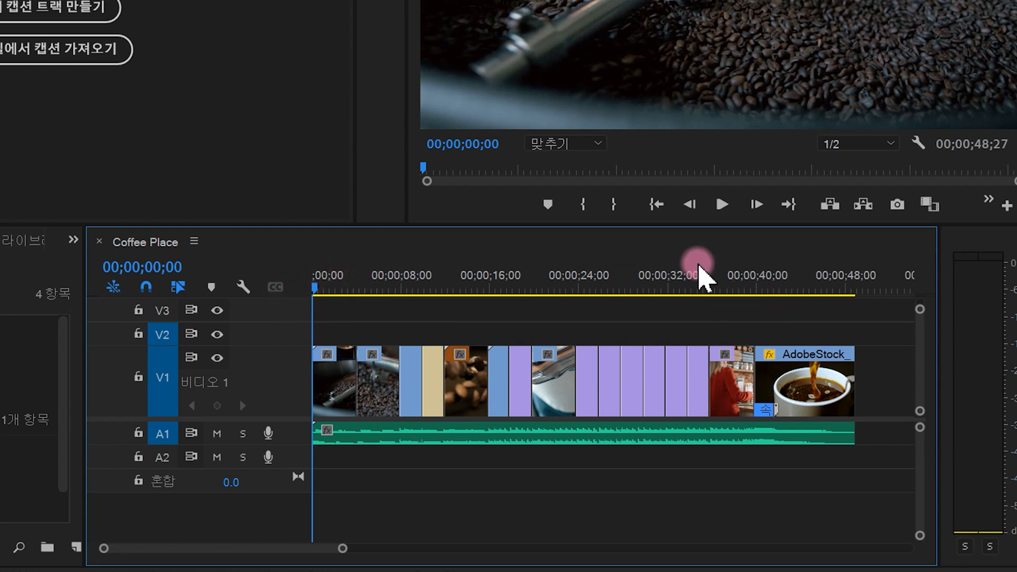
left_click(802, 286)
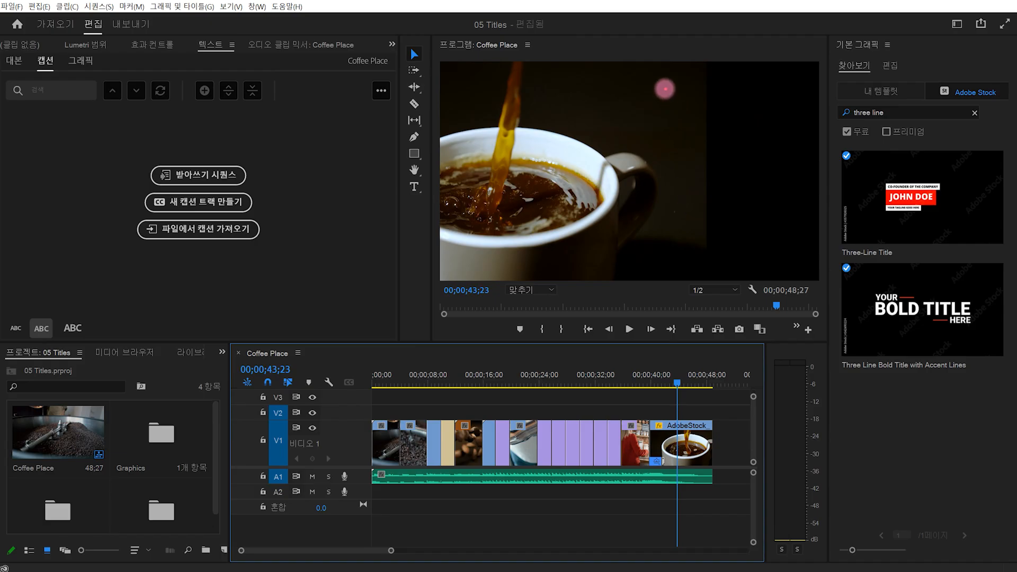
Place the "Three Line Bold Title with Accent Lines" template on track V2 above the coffee-pouring clip.
left_click_drag(666, 90, 771, 256)
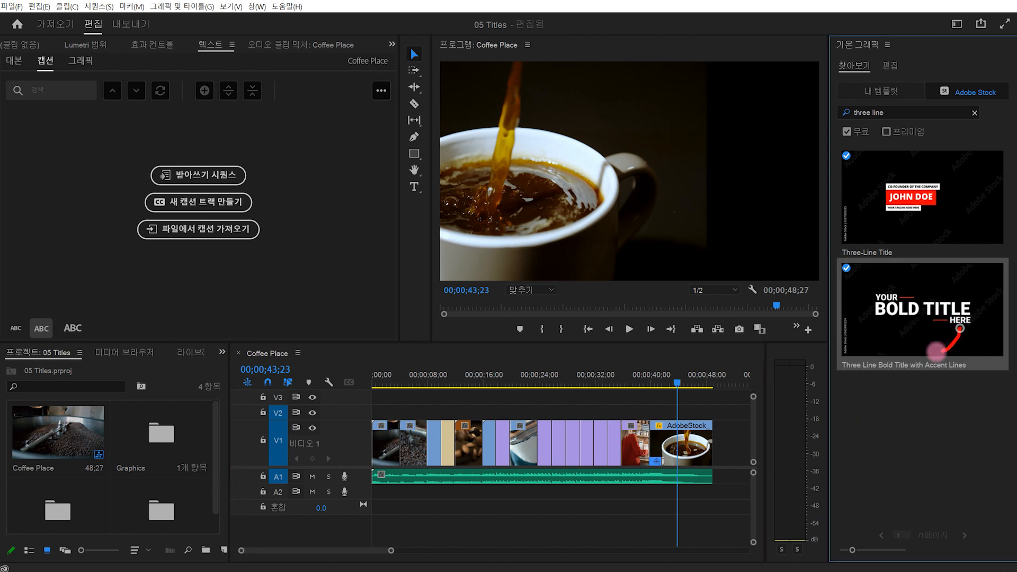
mouse_move(936, 350)
left_mouse_down()
mouse_move(861, 314)
mouse_move(928, 265)
mouse_move(938, 345)
mouse_move(928, 306)
mouse_move(818, 332)
mouse_move(741, 387)
left_mouse_up()
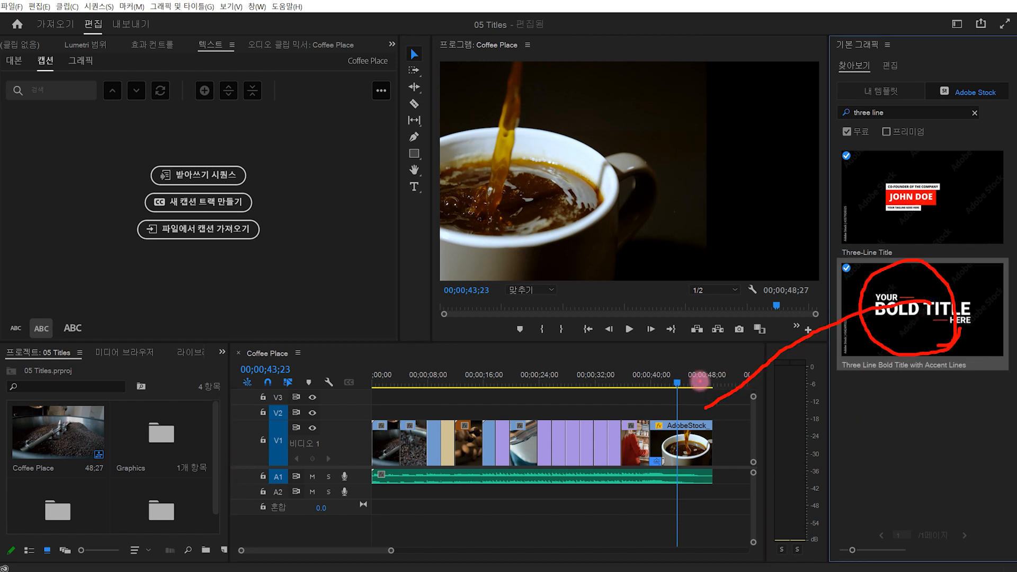
left_click_drag(896, 333, 704, 398)
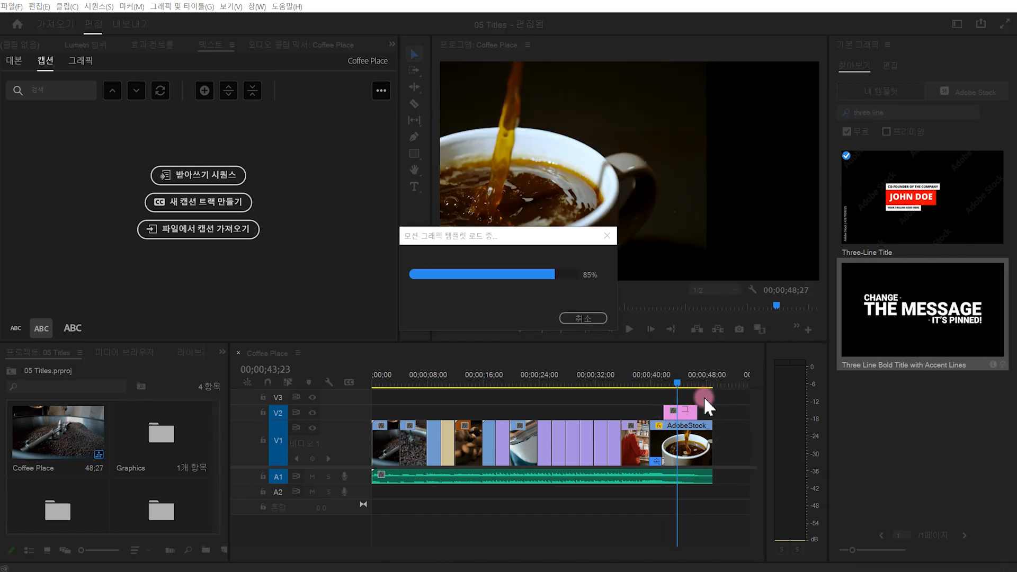
mouse_move(692, 205)
left_mouse_down()
mouse_move(642, 230)
mouse_move(584, 200)
mouse_move(626, 138)
mouse_move(689, 209)
left_mouse_up()
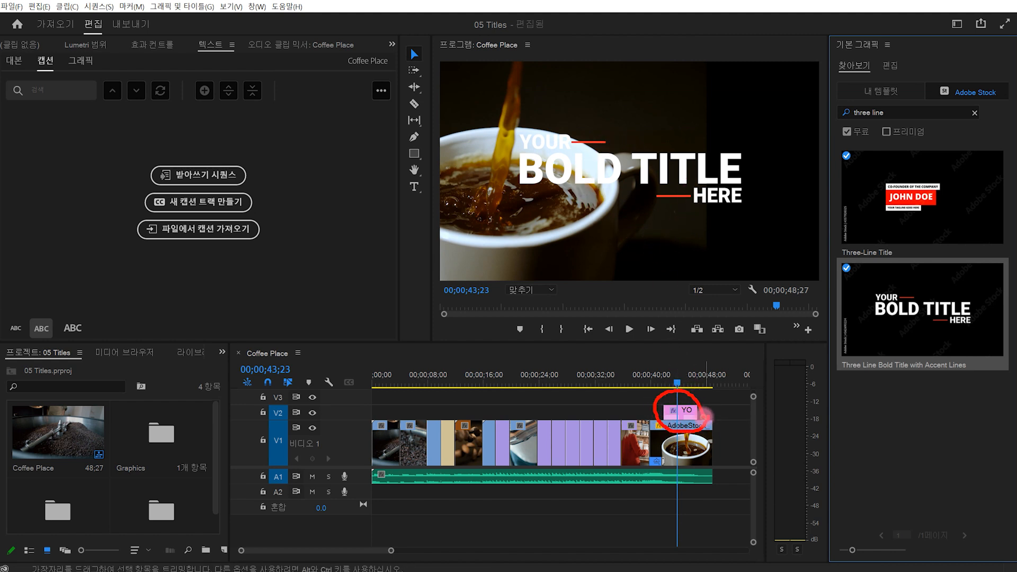
Select the title graphic on track V2 to bring up its layers and properties for editing.
left_click(687, 412)
mouse_move(843, 46)
left_mouse_down()
mouse_move(906, 44)
mouse_move(889, 40)
mouse_move(907, 74)
mouse_move(881, 82)
mouse_move(907, 69)
left_mouse_up()
right_click(817, 62)
mouse_move(945, 154)
left_mouse_down()
mouse_move(836, 123)
mouse_move(925, 75)
mouse_move(958, 152)
left_mouse_up()
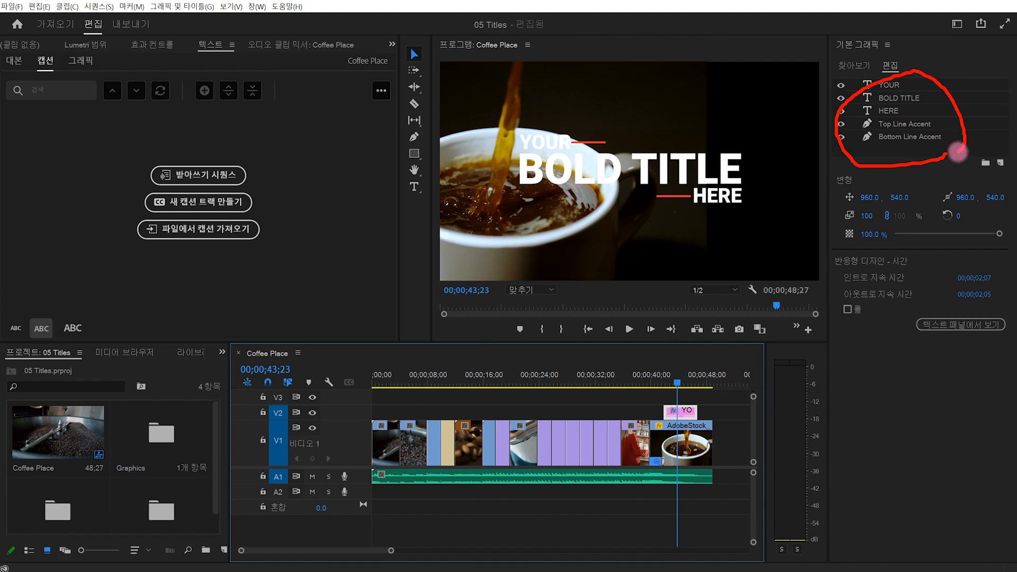
right_click(914, 179)
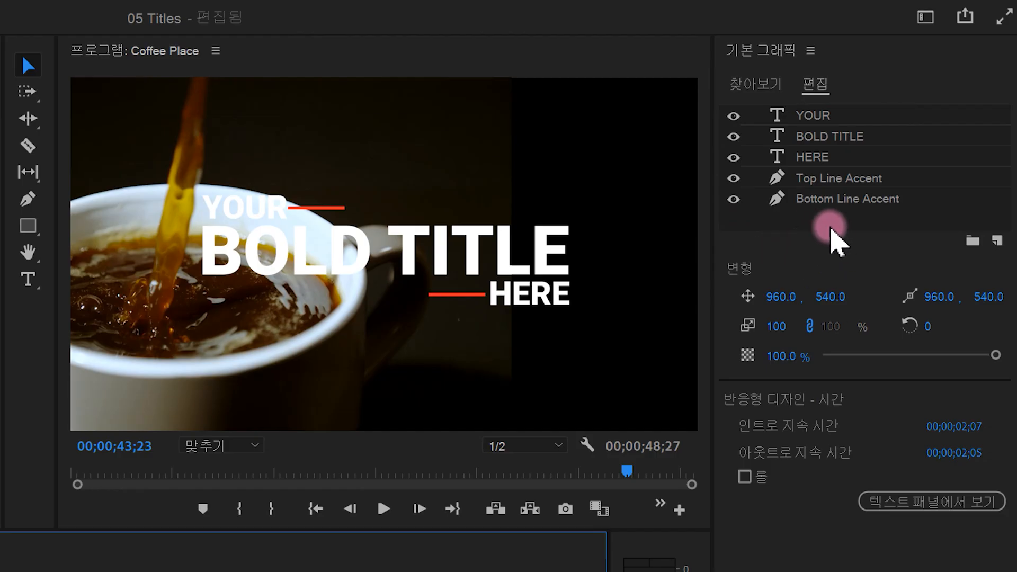
mouse_move(716, 94)
left_mouse_down()
mouse_move(854, 282)
mouse_move(1011, 530)
left_mouse_up()
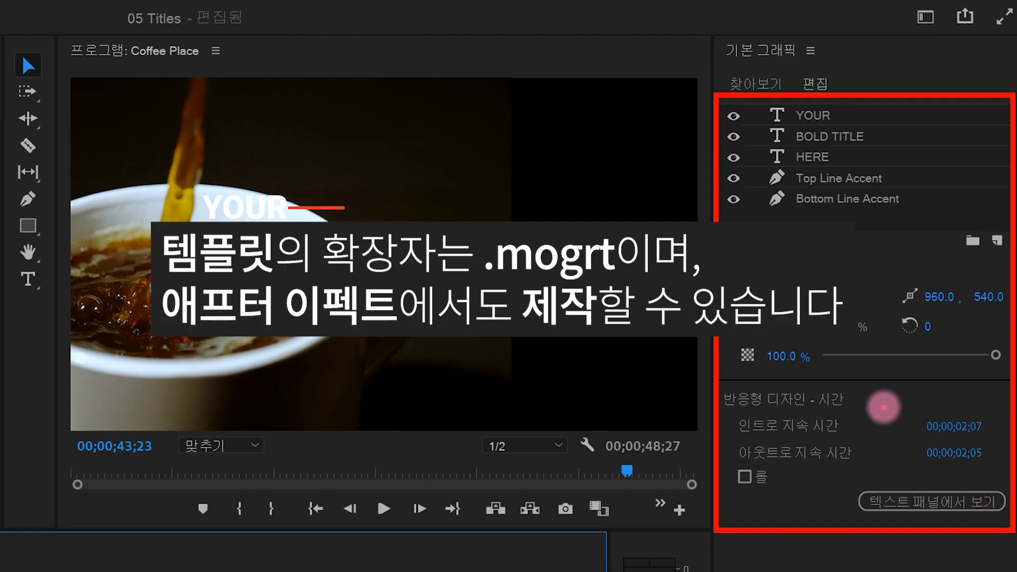
mouse_move(901, 210)
left_mouse_down()
mouse_move(749, 227)
mouse_move(753, 102)
mouse_move(897, 110)
mouse_move(926, 211)
mouse_move(910, 224)
left_mouse_up()
mouse_move(931, 93)
left_mouse_down()
mouse_move(932, 115)
mouse_move(942, 113)
left_mouse_up()
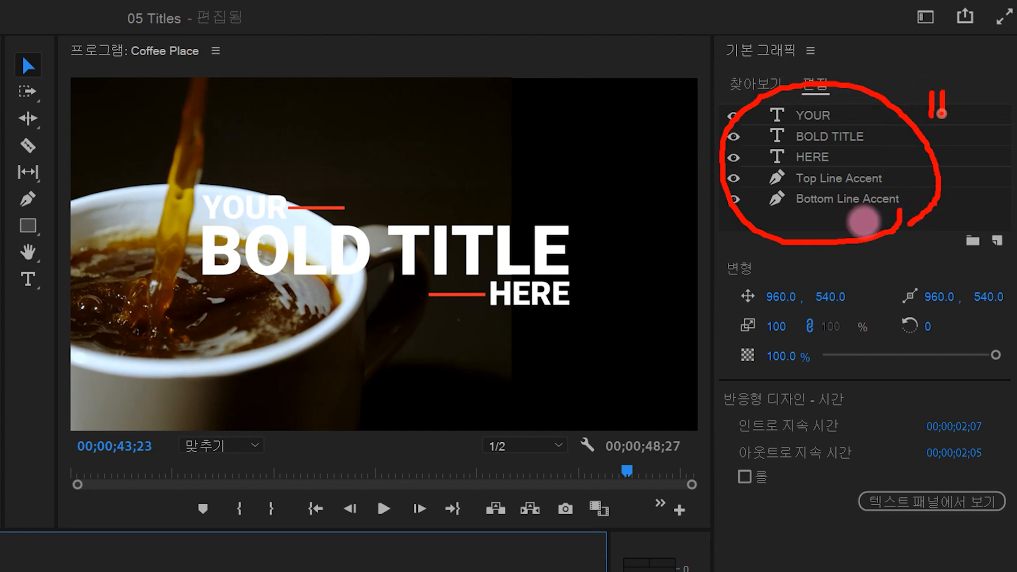
right_click(942, 113)
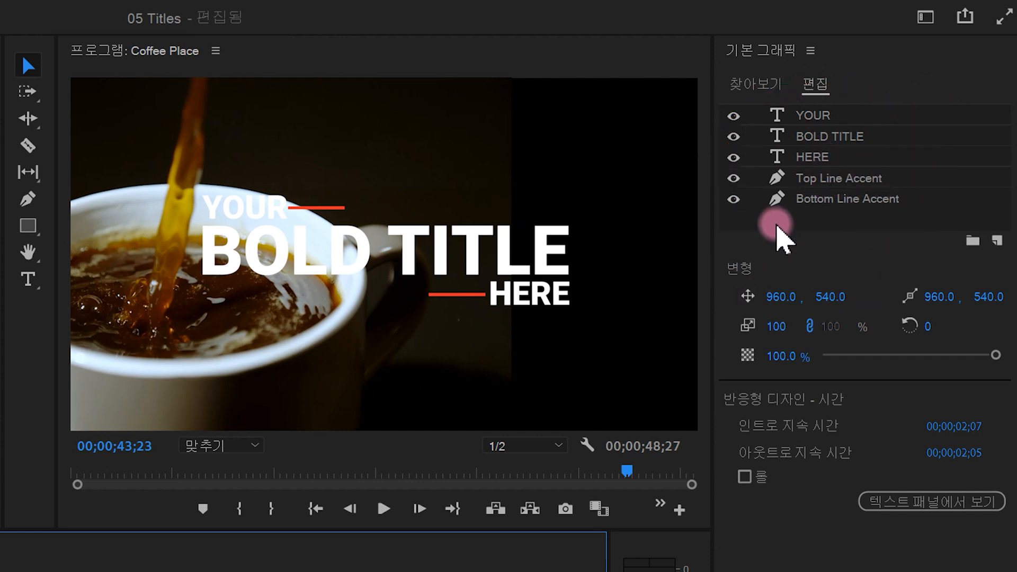
Replace the text of the title's YOUR layer with "프리미어프로".
left_click(845, 118)
mouse_move(850, 118)
left_mouse_down()
mouse_move(749, 131)
mouse_move(844, 100)
mouse_move(858, 125)
left_mouse_up()
right_click(835, 126)
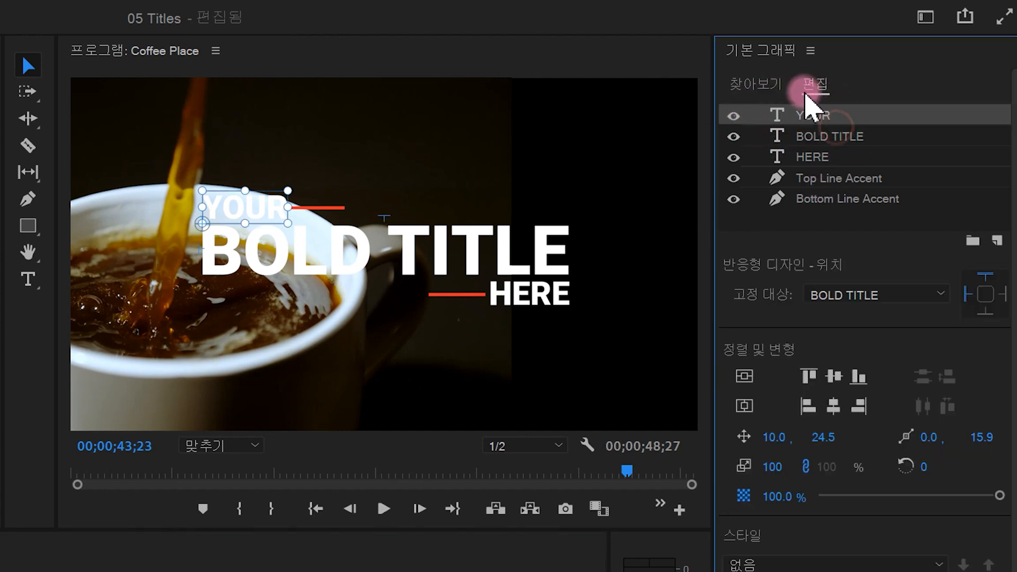
double_click(808, 116)
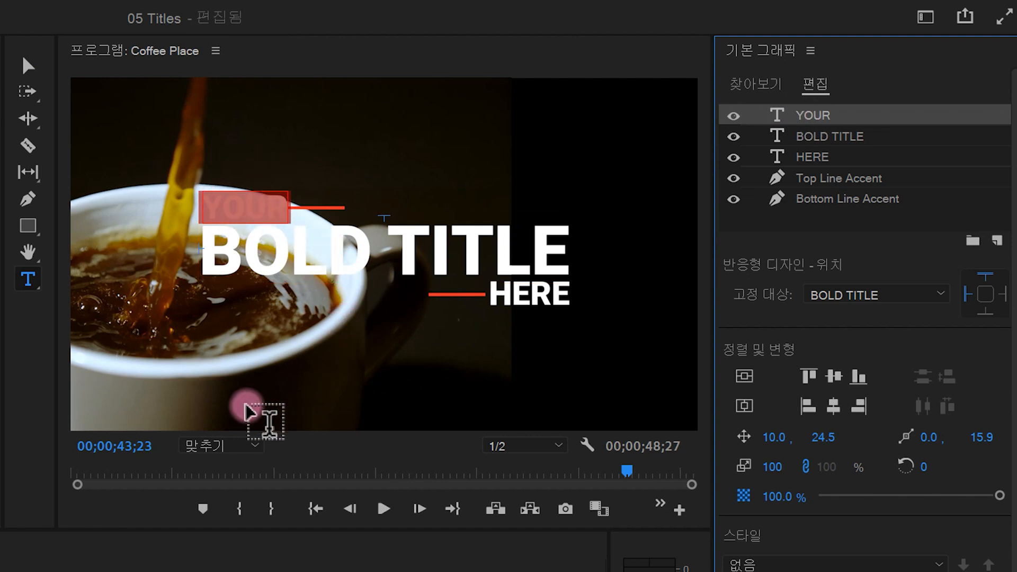
type("vm프리미어프로")
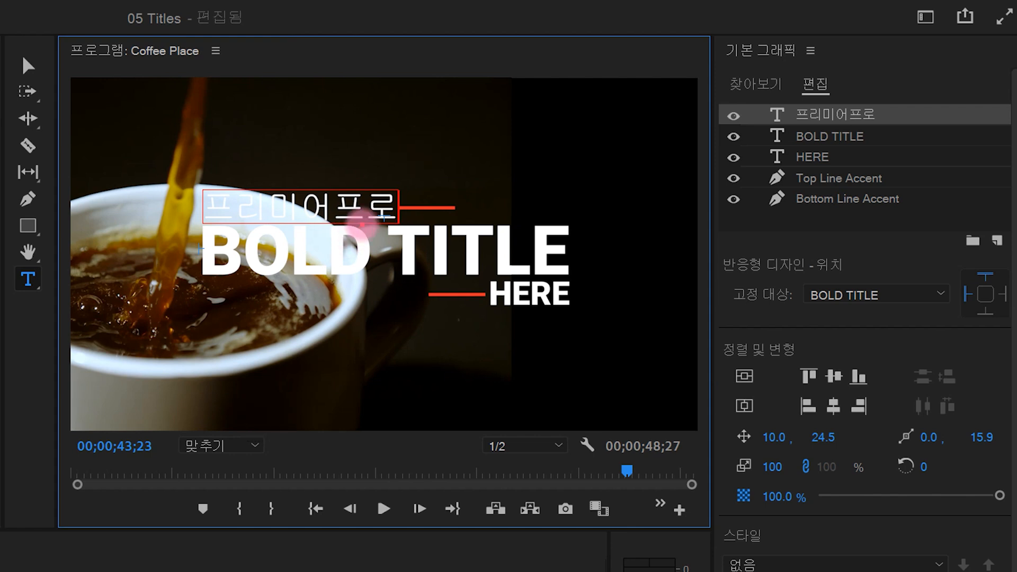
mouse_move(363, 225)
left_mouse_down()
mouse_move(251, 198)
mouse_move(362, 247)
mouse_move(312, 236)
left_mouse_up()
mouse_move(275, 183)
left_mouse_down()
mouse_move(204, 127)
mouse_move(82, 86)
mouse_move(54, 56)
mouse_move(40, 81)
left_mouse_up()
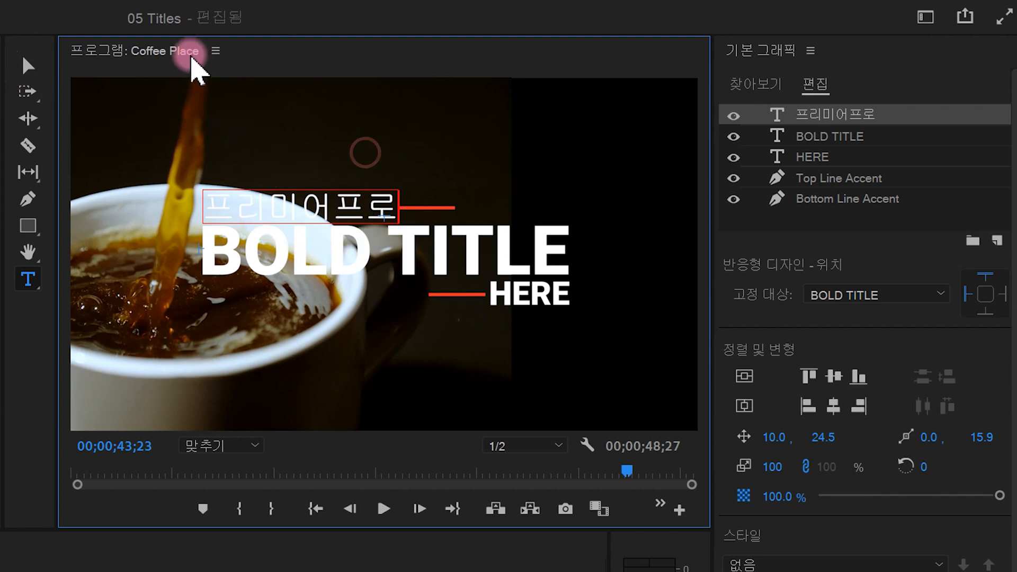
Move the "프리미어프로" text layer to position 89.0, -33.5 and scale it to 127%.
left_click(27, 66)
mouse_move(344, 236)
left_mouse_down()
mouse_move(482, 380)
mouse_move(645, 392)
mouse_move(653, 378)
mouse_move(647, 455)
left_mouse_up()
mouse_move(816, 336)
left_mouse_down()
mouse_move(720, 495)
mouse_move(718, 571)
left_mouse_up()
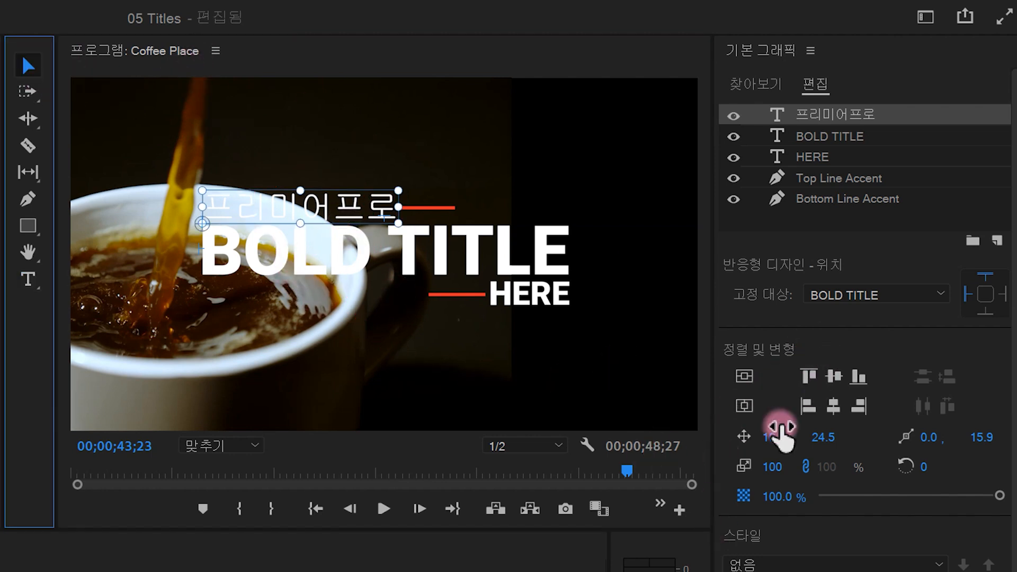
mouse_move(836, 447)
left_mouse_down()
mouse_move(742, 386)
mouse_move(841, 448)
mouse_move(809, 457)
mouse_move(810, 439)
mouse_move(859, 439)
mouse_move(797, 445)
left_mouse_up()
mouse_move(782, 483)
left_mouse_down()
mouse_move(794, 470)
mouse_move(755, 482)
mouse_move(775, 467)
mouse_move(813, 467)
mouse_move(777, 467)
mouse_move(787, 467)
left_mouse_up()
Change the font of the "프리미어프로" text to Adobe 고딕 Std, style B.
mouse_move(895, 409)
left_mouse_down()
mouse_move(840, 415)
mouse_move(860, 386)
mouse_move(893, 409)
left_mouse_up()
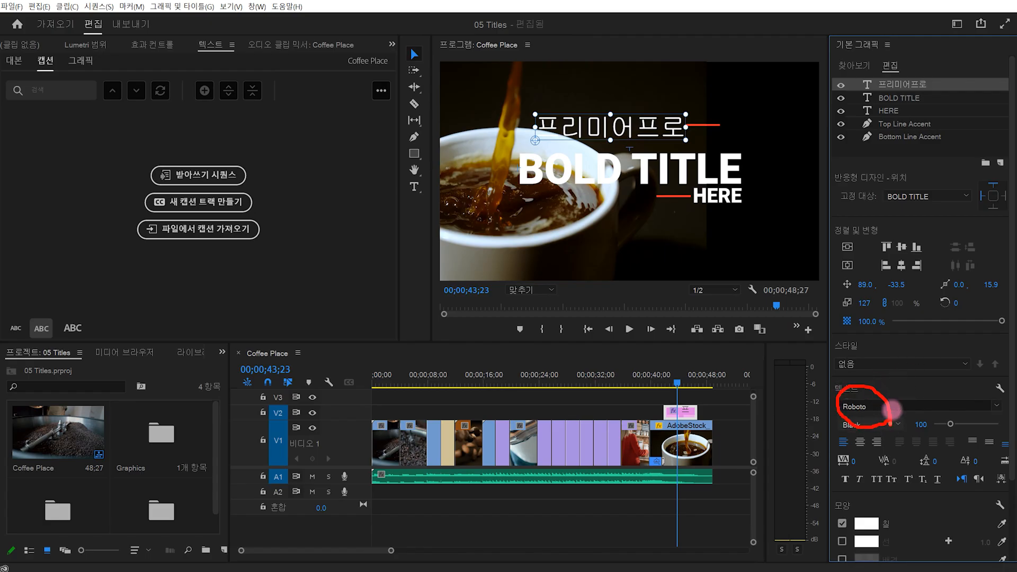
left_click(997, 405)
scroll(1007, 317, "up", 15)
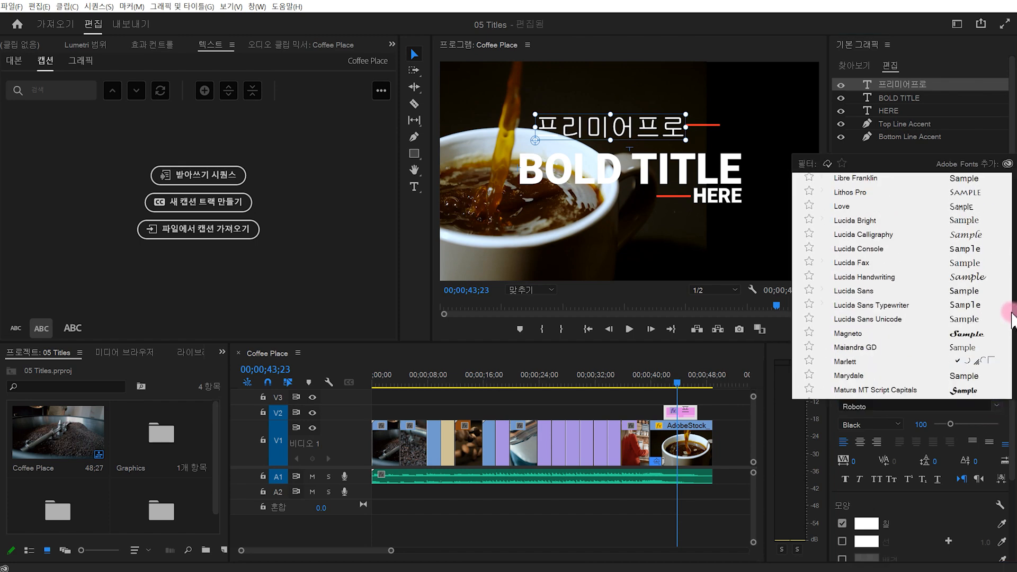
left_click(896, 365)
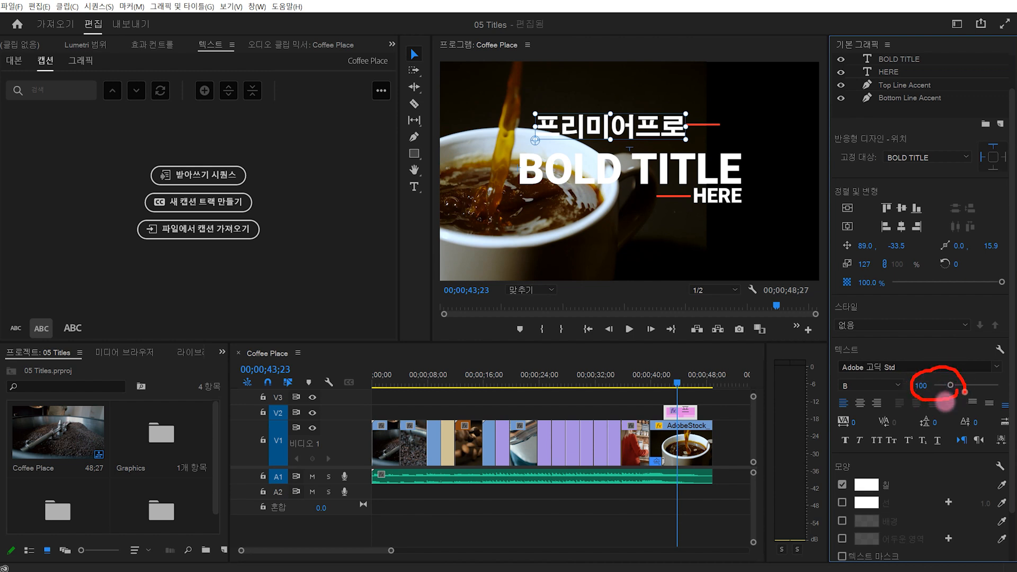
Change the fill colour of the "프리미어프로" text to dark red.
mouse_move(953, 383)
left_mouse_down()
mouse_move(962, 384)
mouse_move(948, 390)
left_mouse_up()
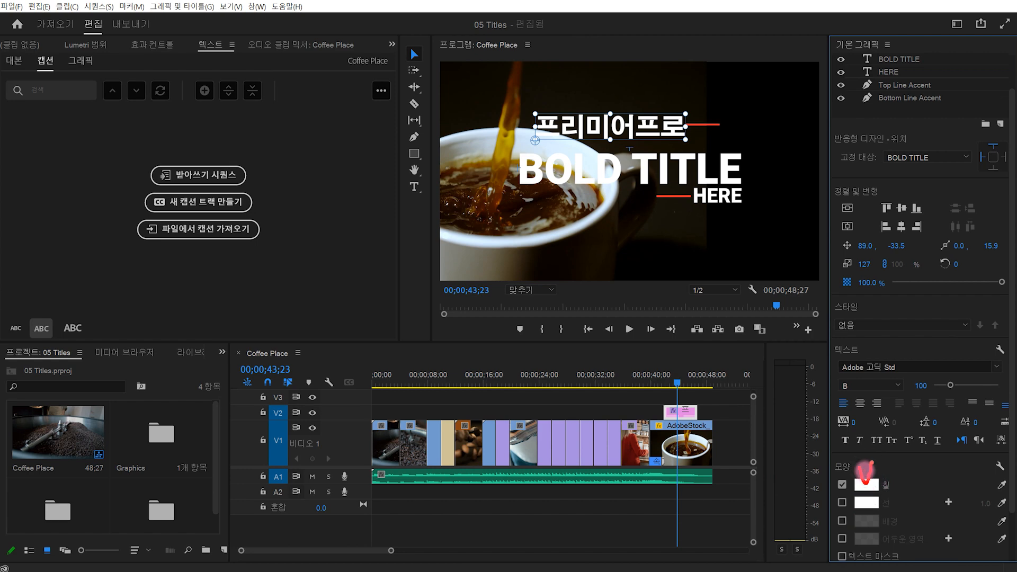
left_click(867, 486)
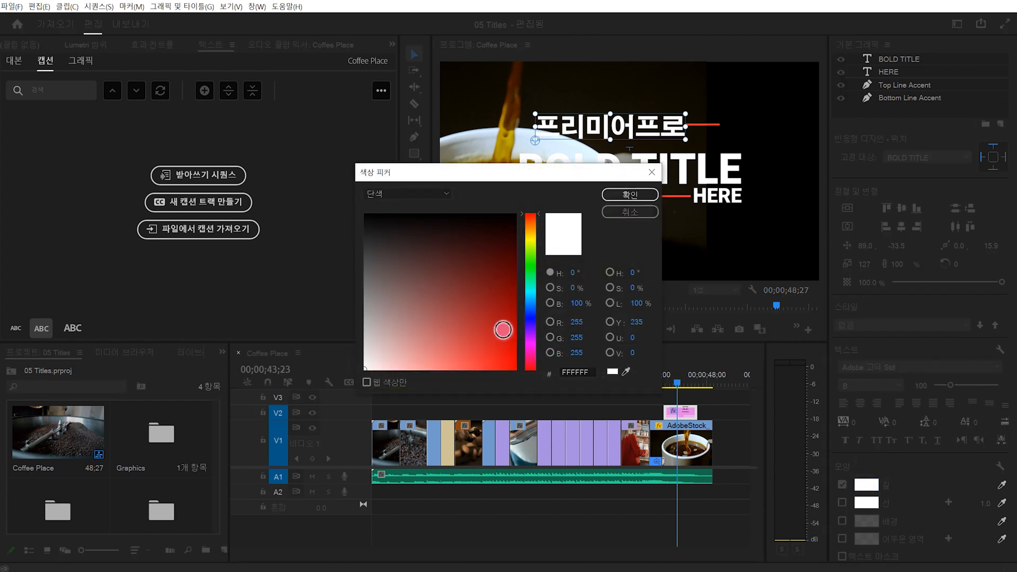
left_click(498, 314)
left_click(635, 197)
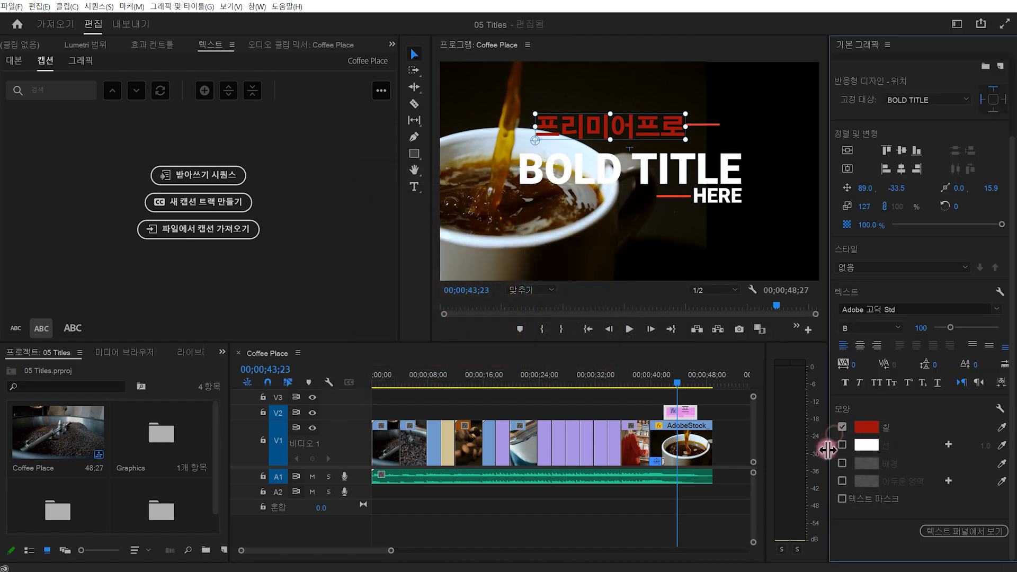
Give the "프리미어프로" text a white stroke with a width of 8.0 and enable its shadow.
left_click(842, 446)
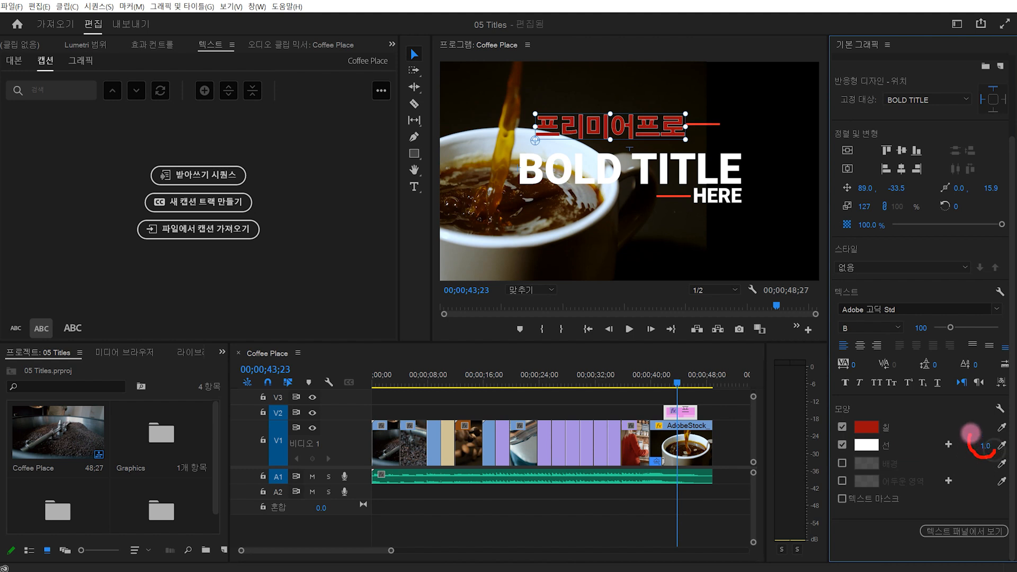
left_click_drag(983, 449, 994, 450)
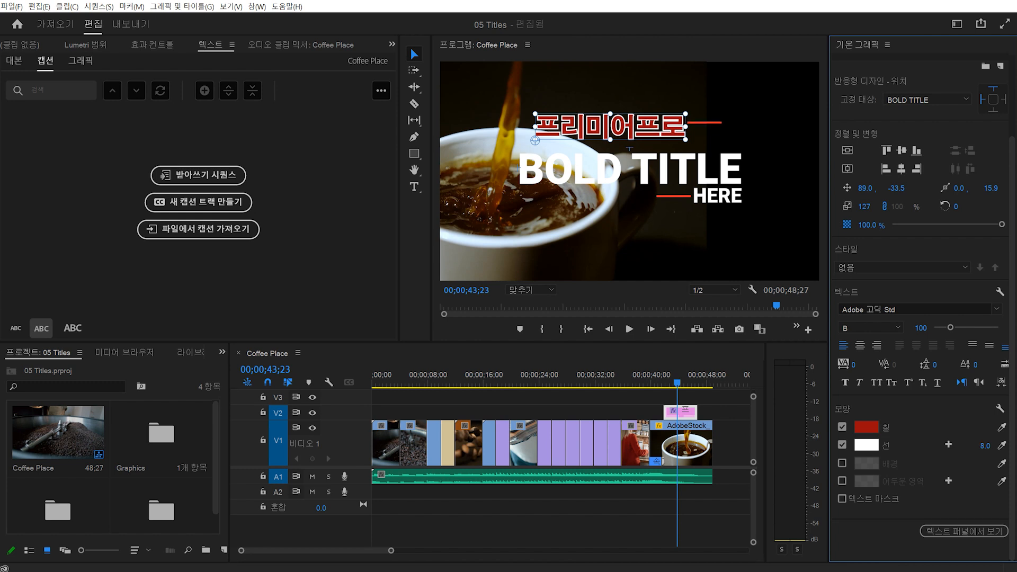
left_click(842, 464)
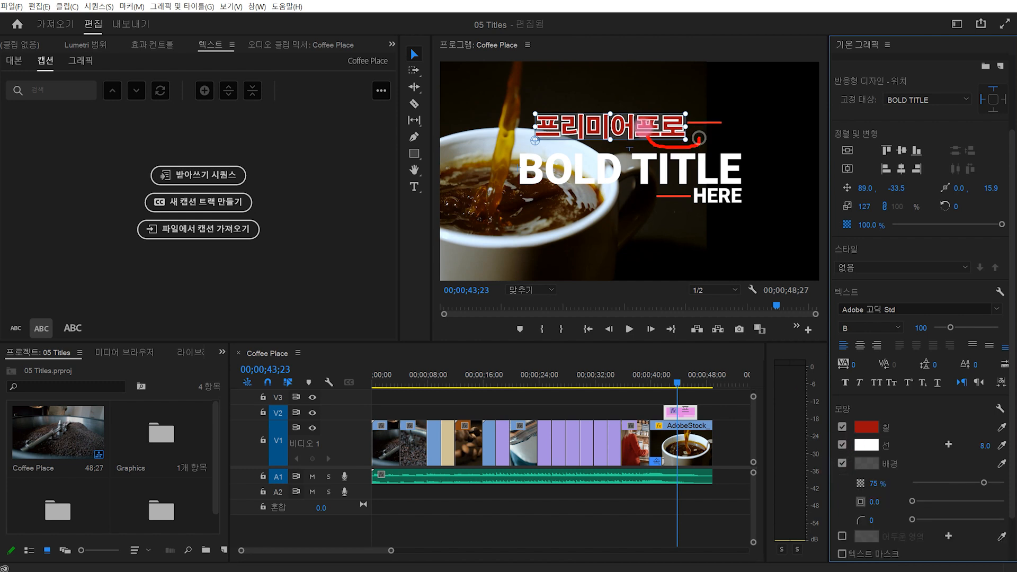
left_click(842, 463)
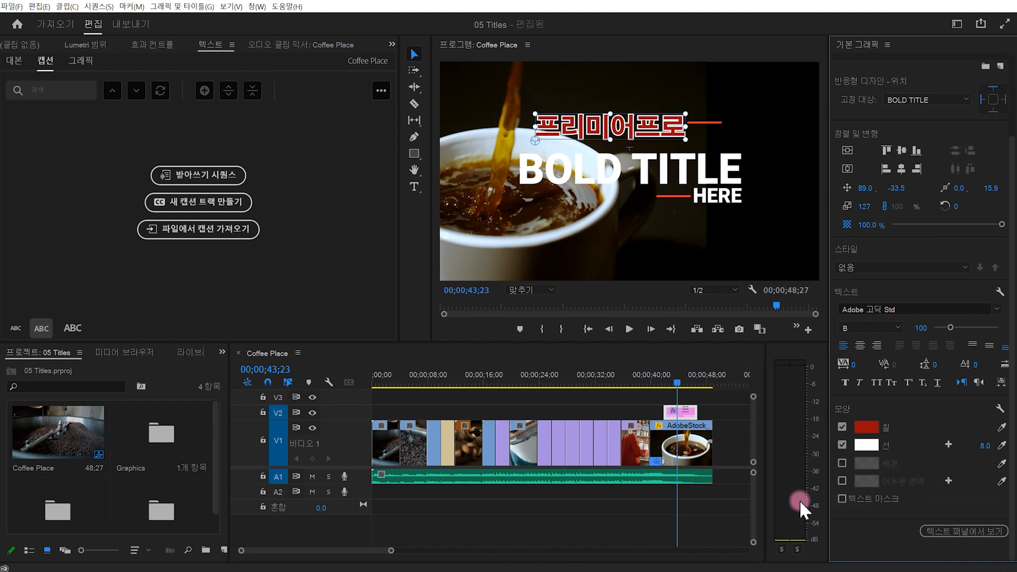
left_click(842, 481)
mouse_move(710, 152)
left_mouse_down()
mouse_move(665, 156)
mouse_move(671, 117)
left_mouse_up()
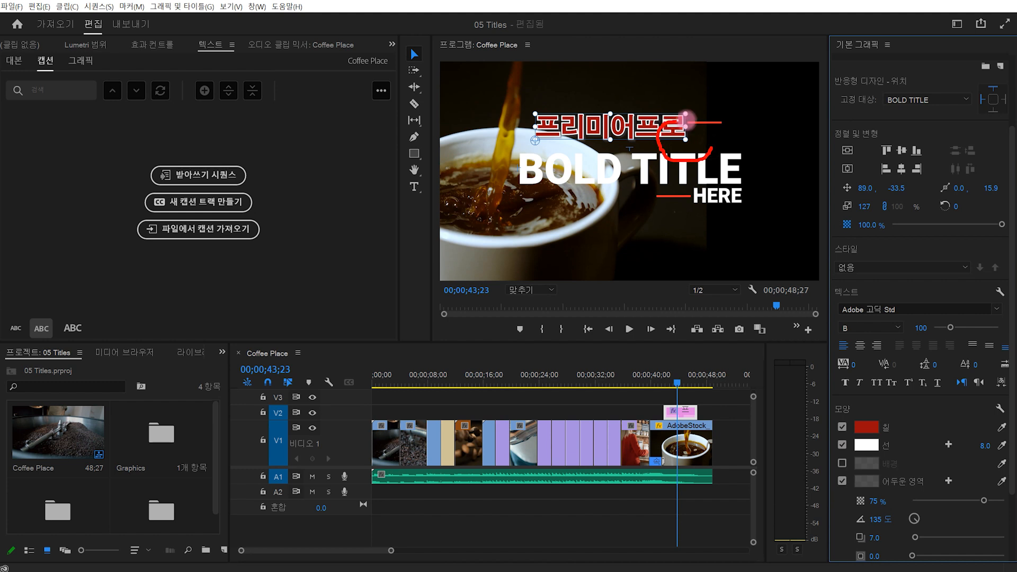
Delete the title graphic clip from track V2 of the Coffee Place sequence.
left_click(720, 391)
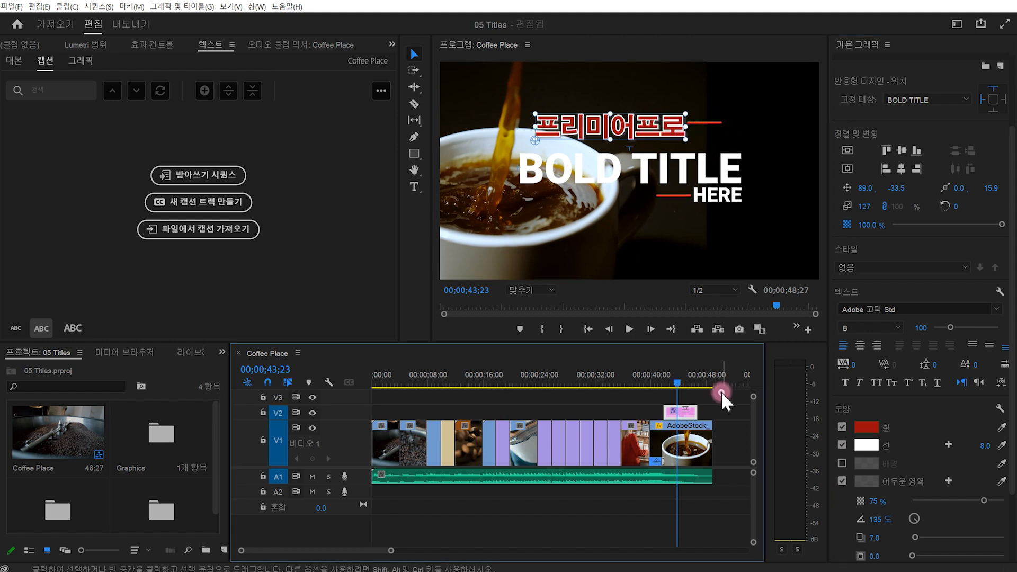
left_click(700, 412)
left_click_drag(694, 392, 706, 408)
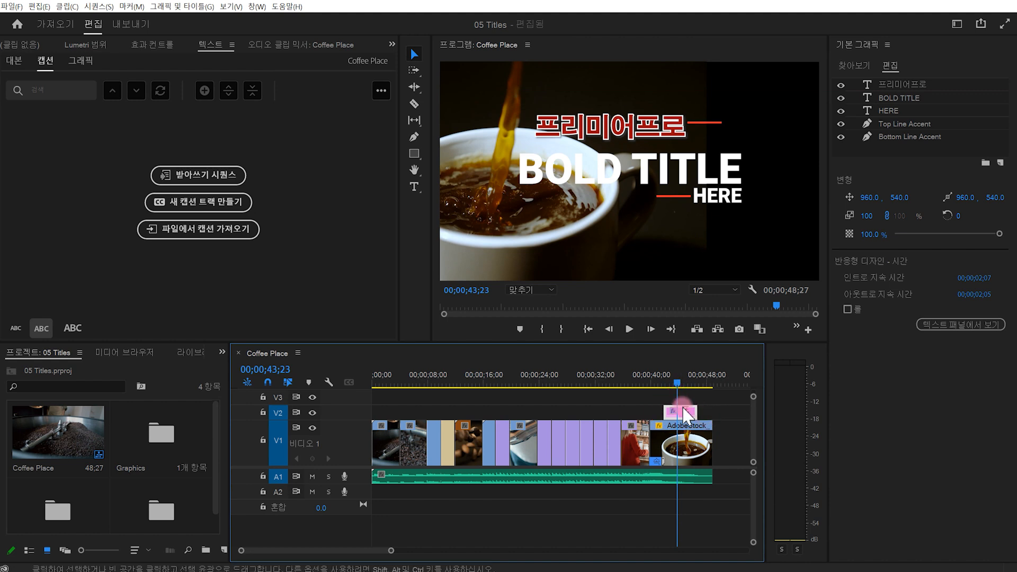
key("Delete")
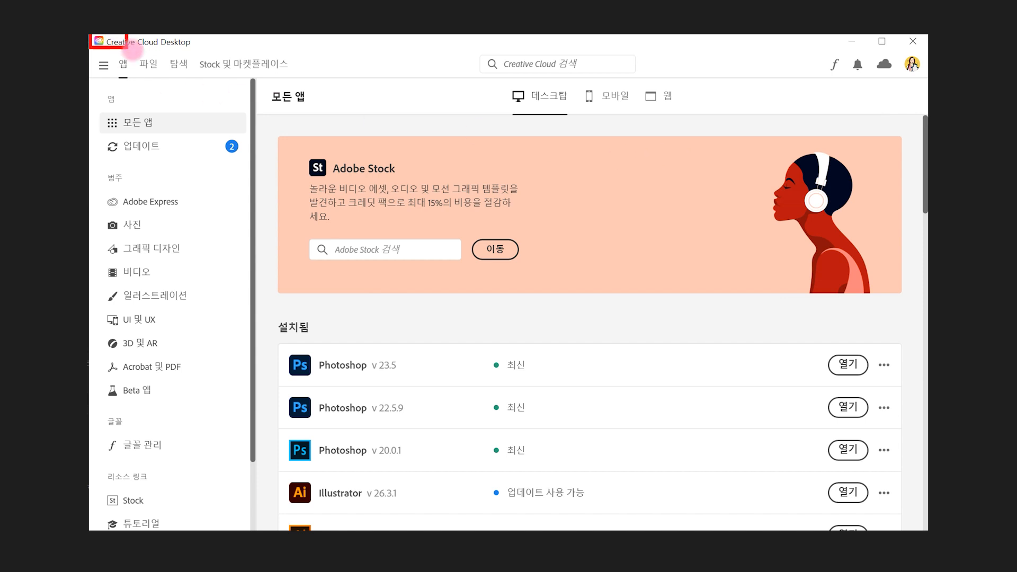
Switch to Creative Cloud Desktop, open its font management and go to the search for additional fonts.
mouse_move(147, 70)
left_mouse_down()
mouse_move(200, 145)
mouse_move(144, 248)
mouse_move(163, 407)
left_mouse_up()
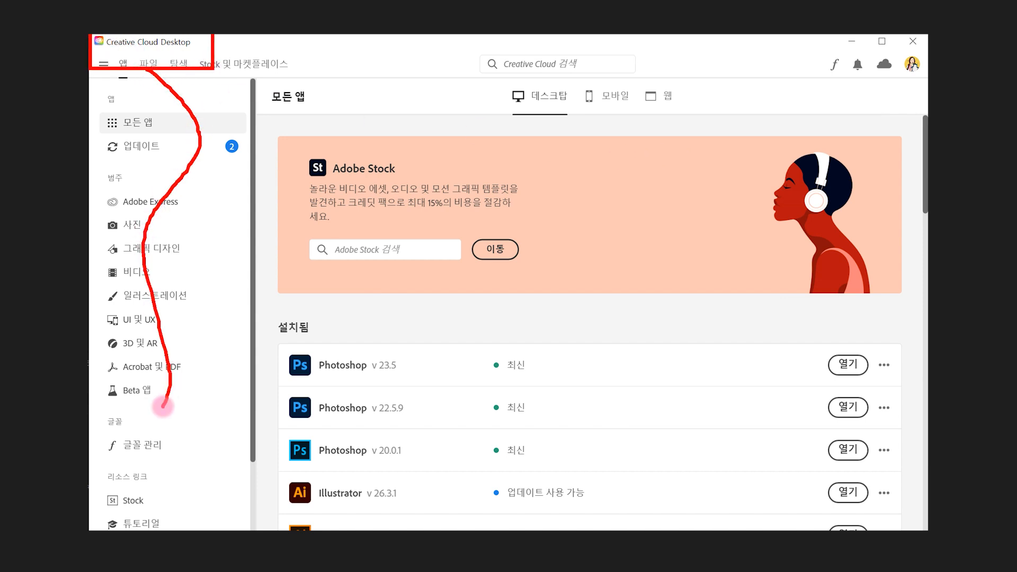
left_click_drag(94, 424, 159, 452)
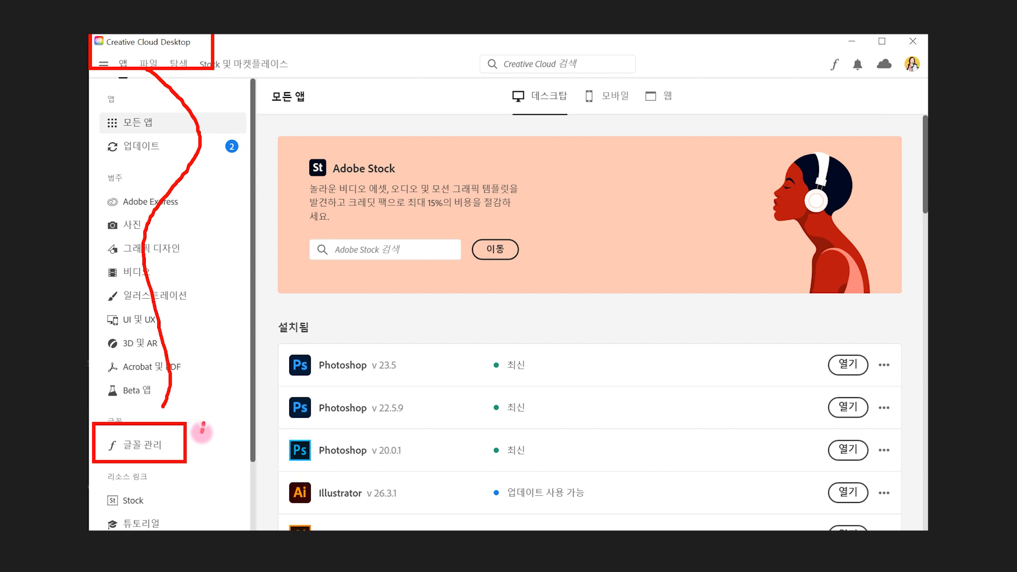
left_click(169, 448)
mouse_move(879, 109)
left_mouse_down()
mouse_move(810, 110)
mouse_move(845, 77)
mouse_move(877, 120)
left_mouse_up()
left_click(858, 101)
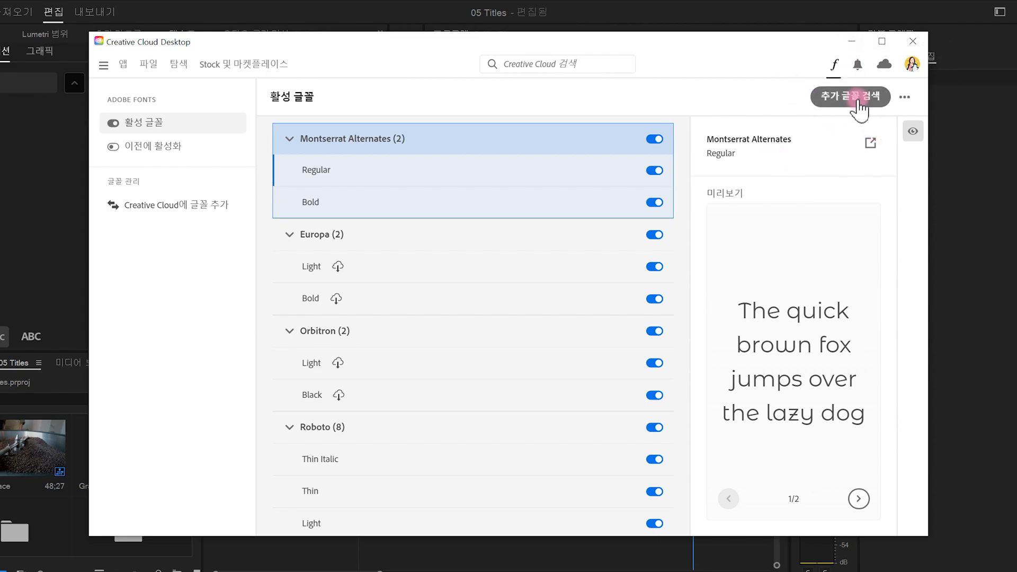
Browse the Adobe Fonts families and filter them by language and writing system.
scroll(1012, 214, "down", 3)
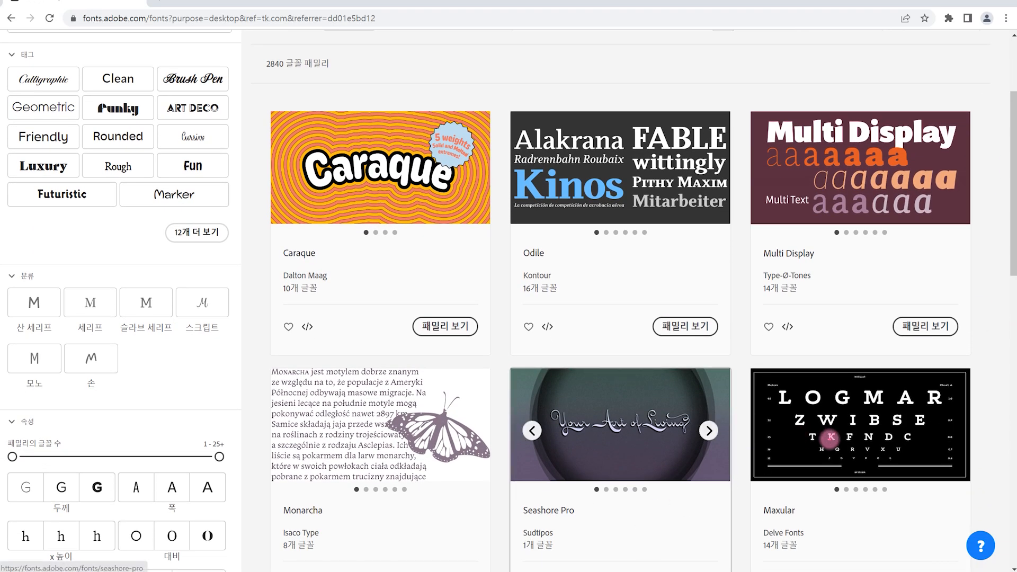
mouse_move(830, 445)
left_mouse_down()
mouse_move(629, 493)
mouse_move(405, 336)
left_mouse_up()
mouse_move(409, 301)
left_mouse_down()
mouse_move(800, 375)
mouse_move(796, 403)
left_mouse_up()
scroll(525, 222, "up", 3)
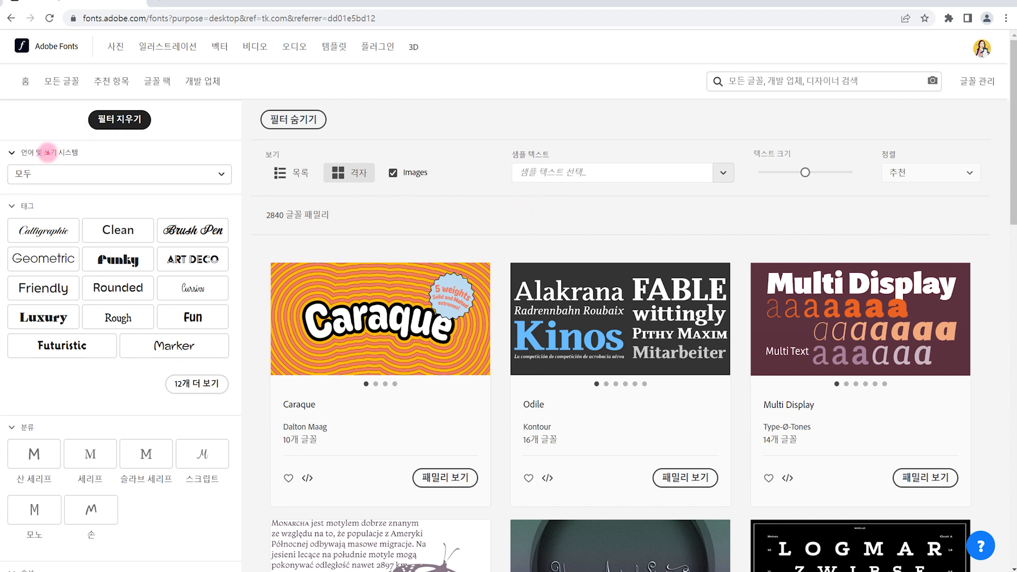
left_click(47, 171)
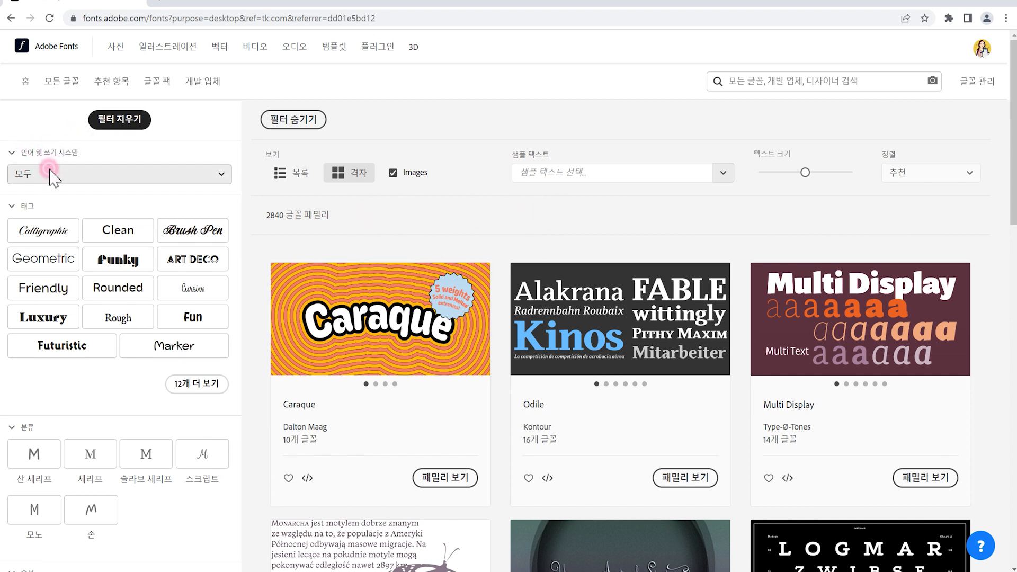
left_click(53, 206)
Search Adobe Fonts for "본고딕".
left_click_drag(1014, 196, 1003, 157)
mouse_move(845, 98)
left_mouse_down()
mouse_move(789, 107)
mouse_move(792, 47)
mouse_move(817, 99)
left_mouse_up()
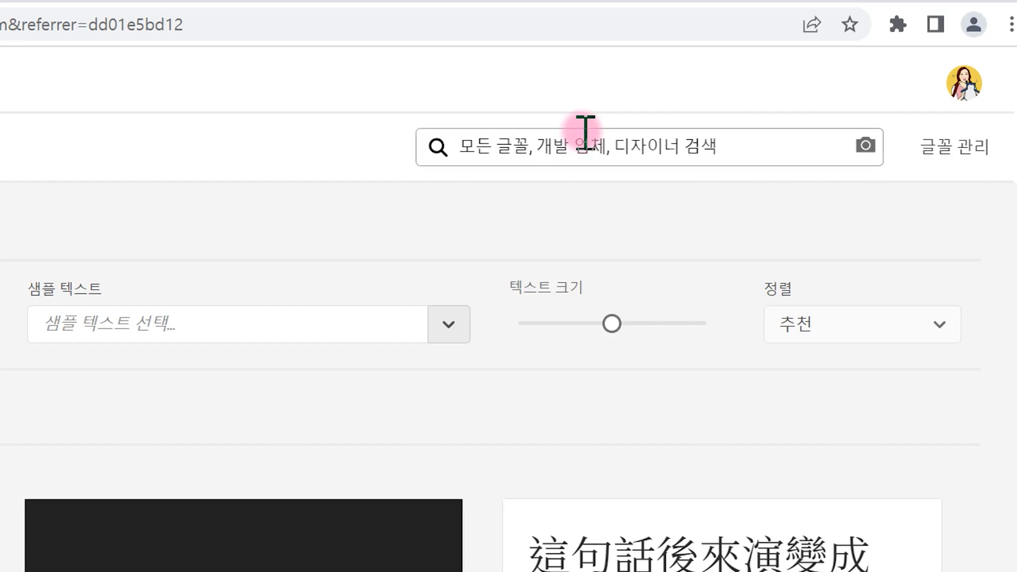
left_click(586, 134)
type("ㅂ")
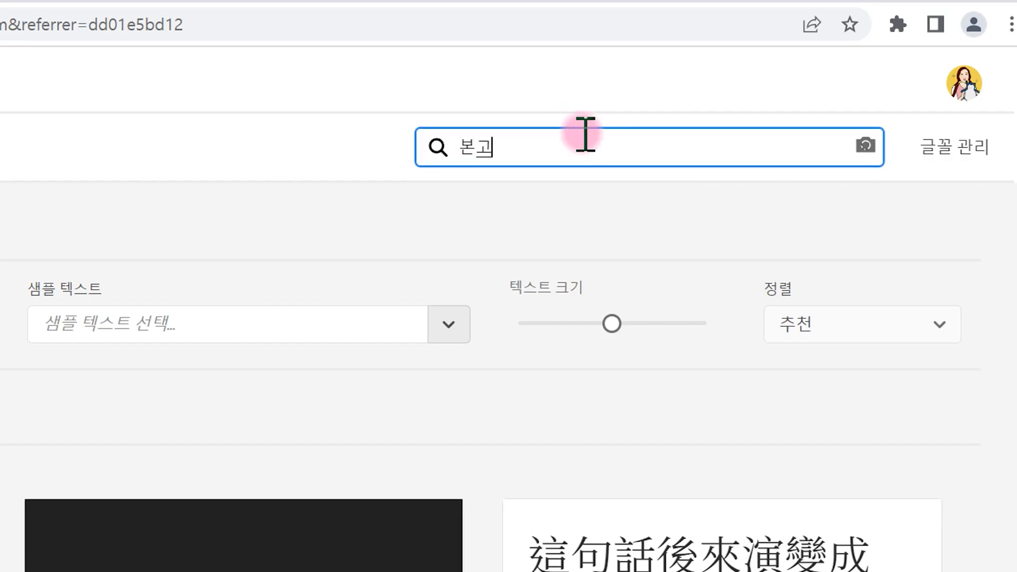
type("ㅗㄴ고딕")
key("Return")
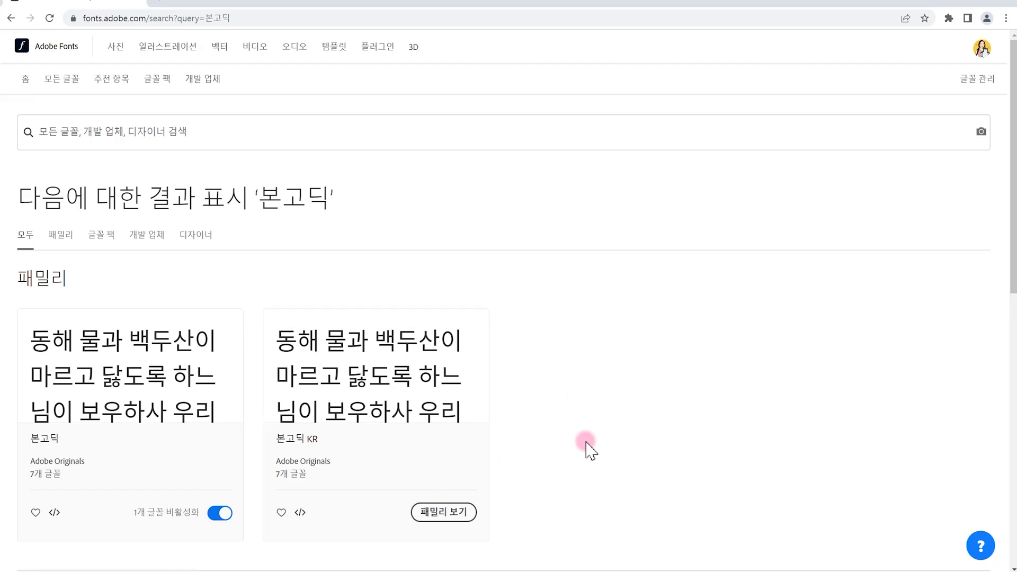
Open the 본고딕 KR family page to view its individual fonts.
mouse_move(336, 454)
left_mouse_down()
mouse_move(310, 462)
mouse_move(260, 431)
mouse_move(314, 401)
mouse_move(349, 451)
mouse_move(428, 435)
mouse_move(476, 524)
mouse_move(403, 505)
mouse_move(478, 500)
left_mouse_up()
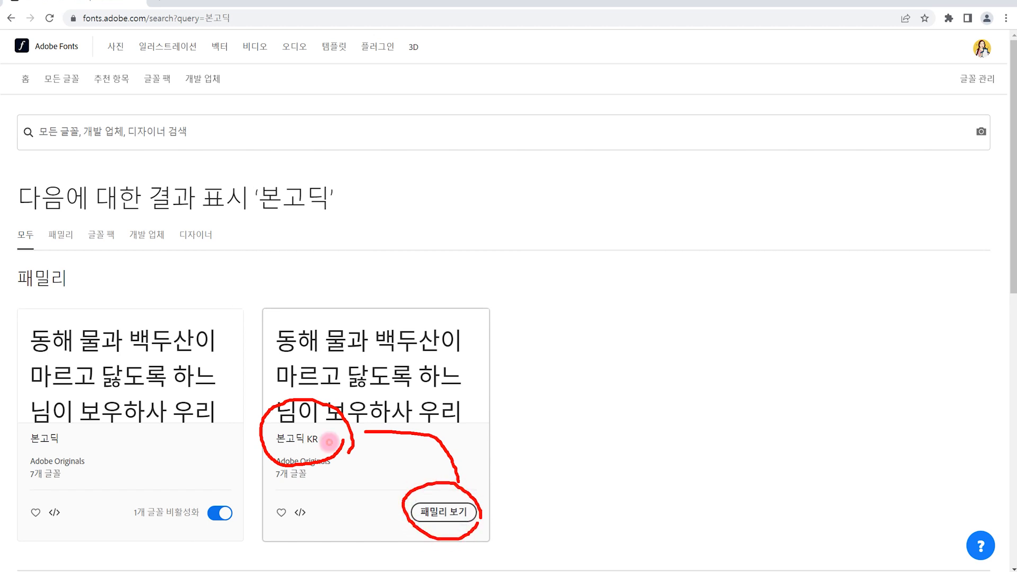
left_click(424, 515)
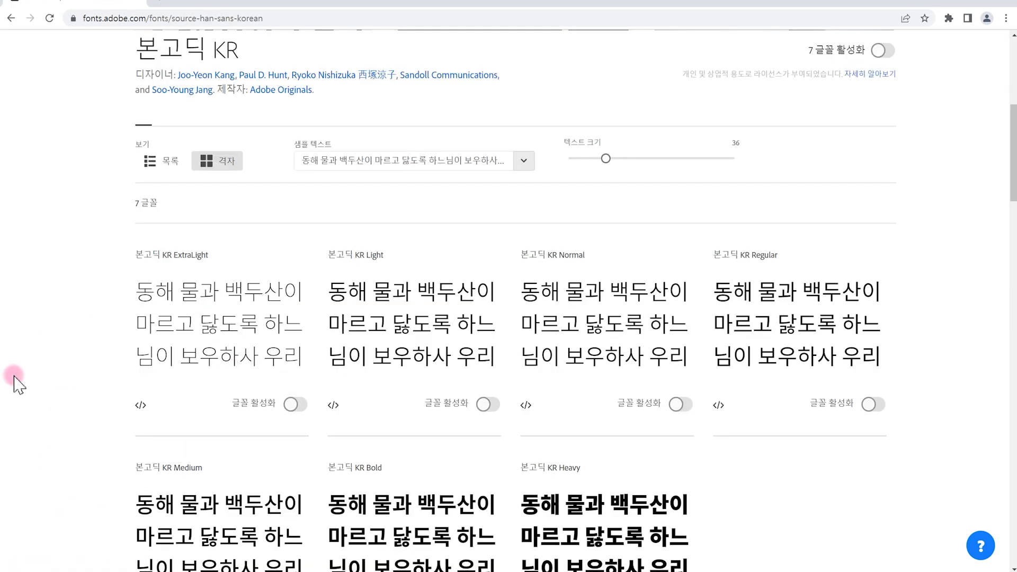
mouse_move(220, 315)
left_mouse_down()
mouse_move(222, 349)
mouse_move(147, 310)
mouse_move(233, 346)
mouse_move(215, 378)
left_mouse_up()
mouse_move(666, 544)
left_mouse_down()
mouse_move(551, 552)
mouse_move(614, 479)
mouse_move(651, 546)
left_mouse_up()
key("Escape")
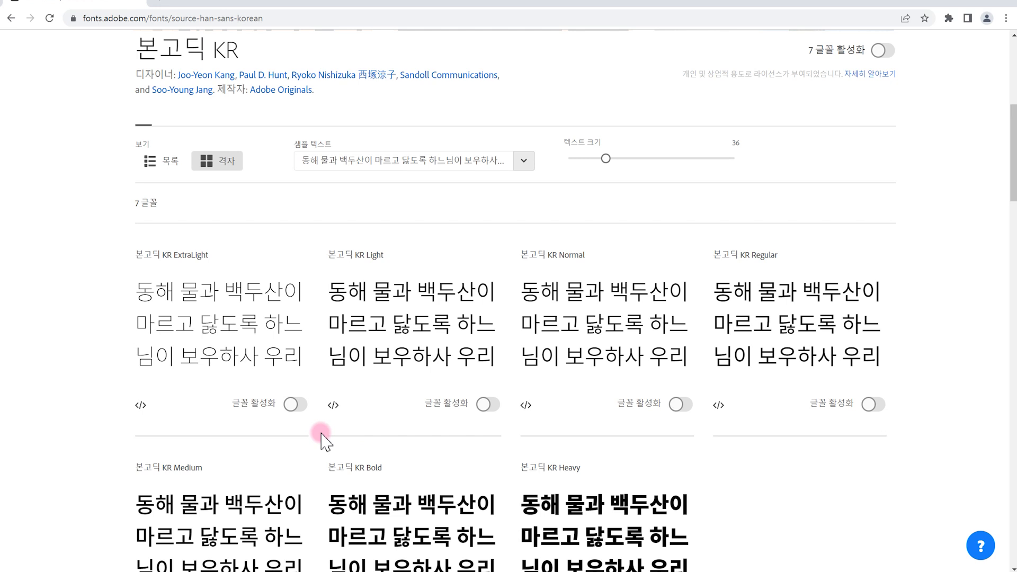
Activate the 본고딕 KR ExtraLight font.
key("ctrl+2")
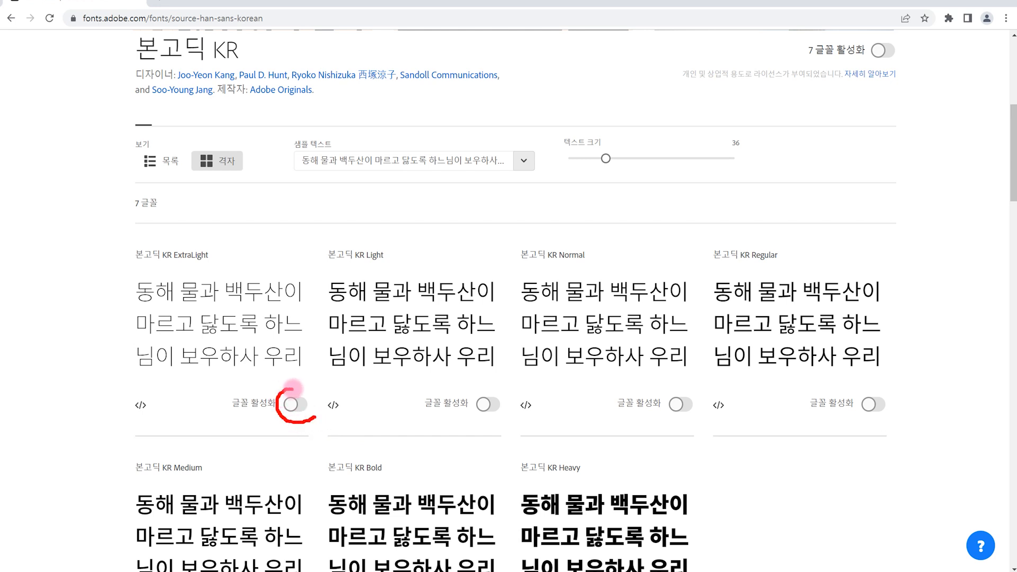
key("Escape")
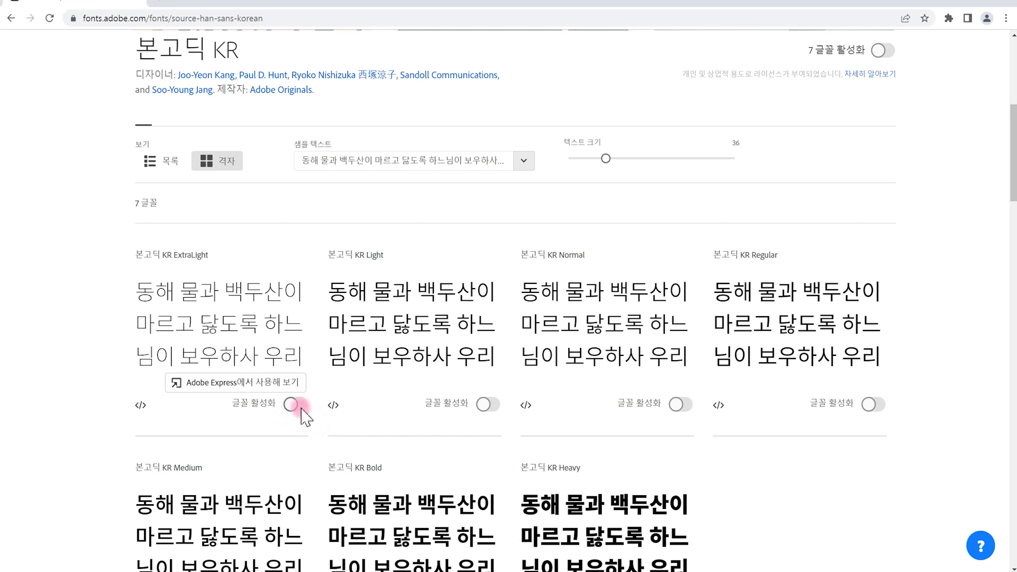
left_click(292, 404)
Activate all remaining fonts of the 본고딕 KR family at once.
key("ctrl+2")
mouse_move(756, 462)
left_mouse_down()
mouse_move(662, 530)
mouse_move(268, 347)
mouse_move(790, 461)
mouse_move(720, 525)
left_mouse_up()
mouse_move(615, 329)
left_mouse_down()
mouse_move(638, 238)
mouse_move(783, 218)
mouse_move(870, 95)
left_mouse_up()
mouse_move(904, 61)
left_mouse_down()
mouse_move(852, 69)
mouse_move(848, 30)
left_mouse_up()
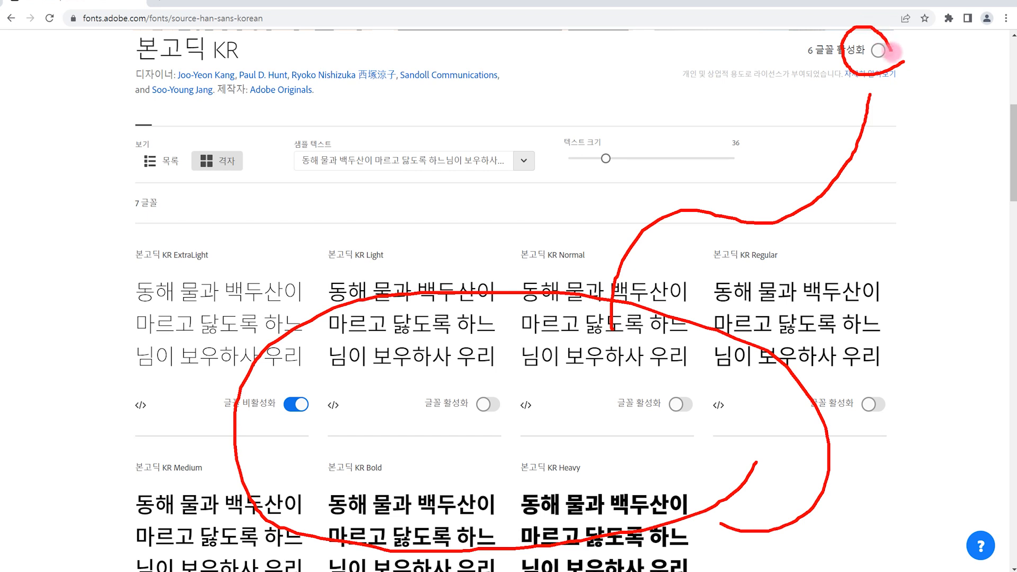
key("Escape")
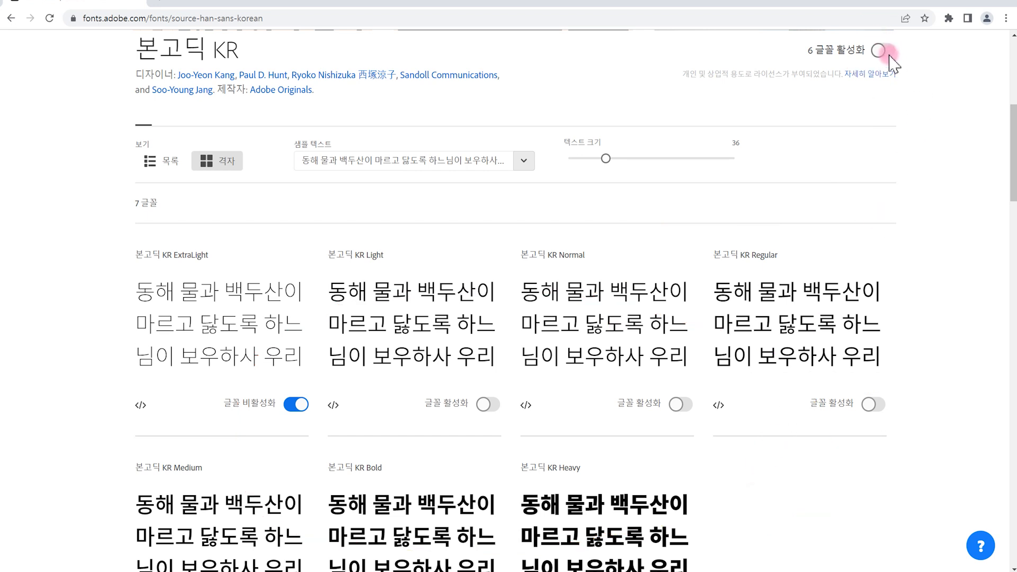
left_click(889, 53)
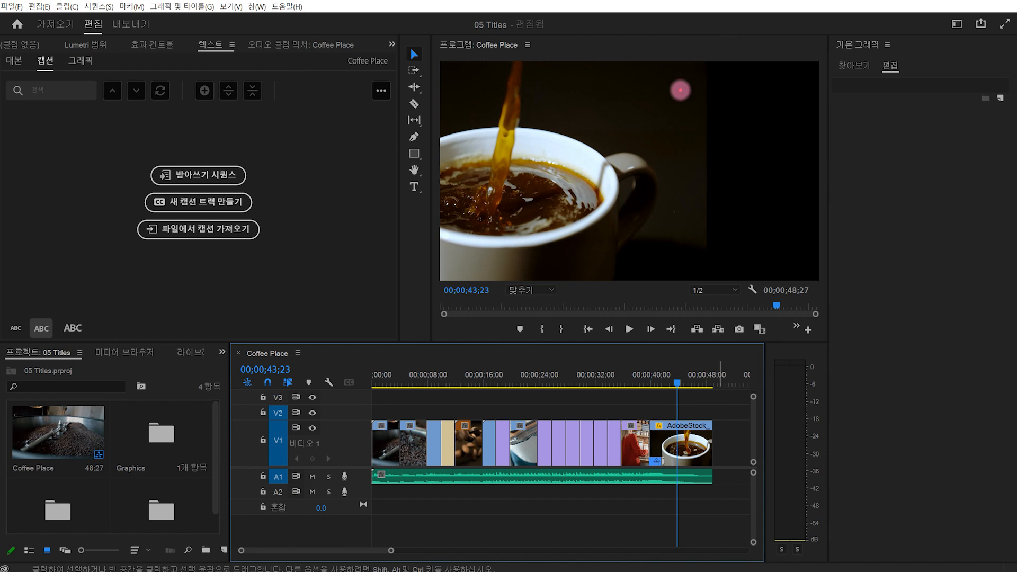
left_click_drag(670, 89, 788, 247)
left_click_drag(725, 98, 697, 175)
left_click_drag(739, 128, 720, 206)
left_click_drag(763, 163, 741, 216)
key("Escape")
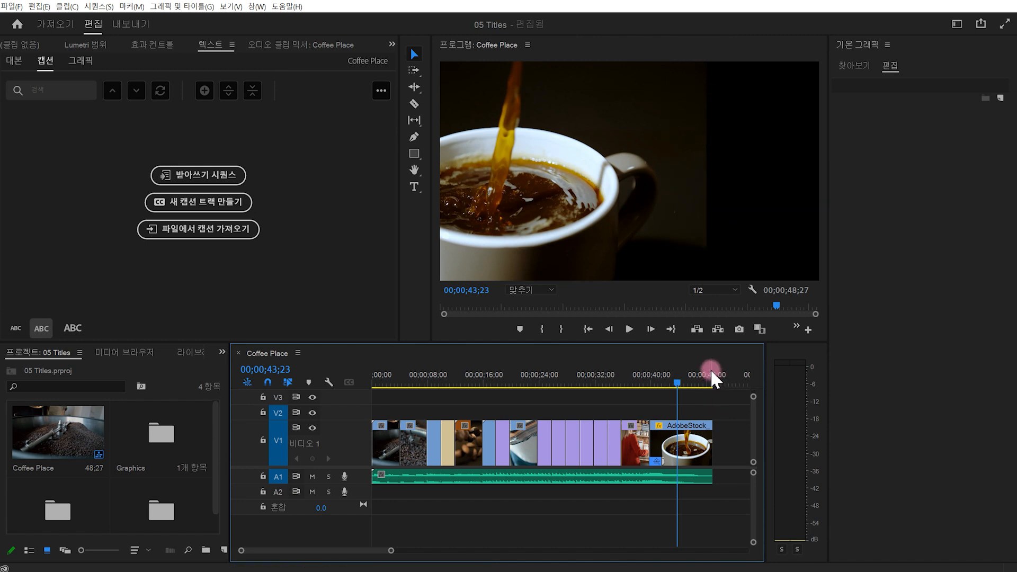
Add the text "친환경 캠페인" with the Type tool above the cup handle, at position 1008.5, 166.4.
left_click(415, 227)
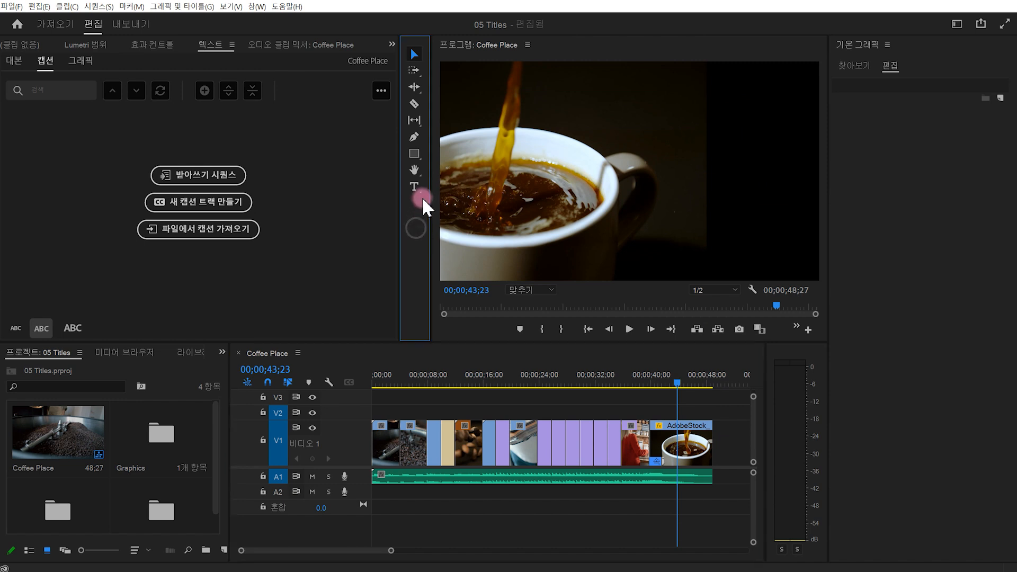
mouse_move(422, 193)
left_mouse_down()
mouse_move(406, 216)
mouse_move(403, 185)
mouse_move(424, 180)
mouse_move(440, 217)
left_mouse_up()
left_click(415, 187)
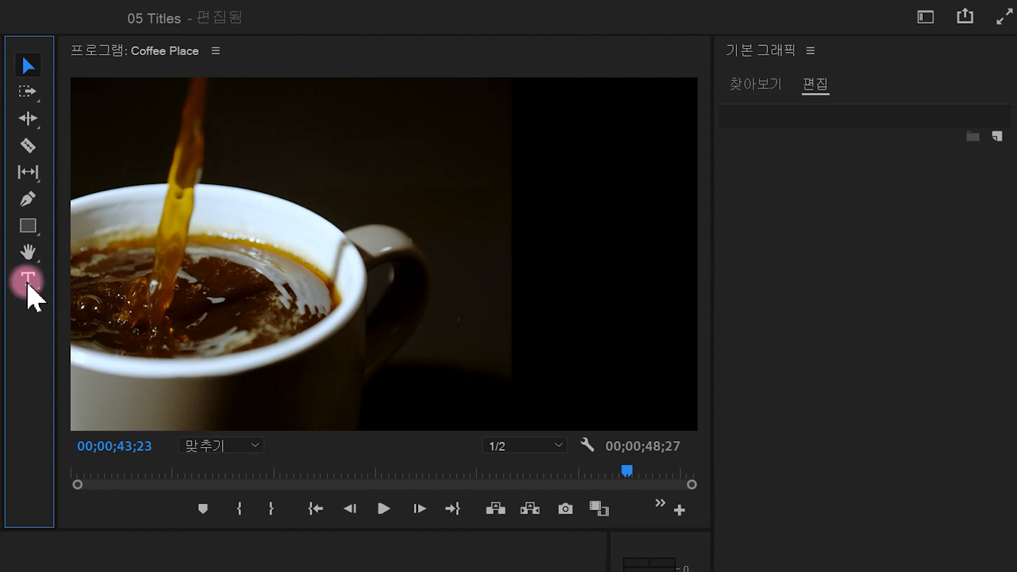
left_click(401, 135)
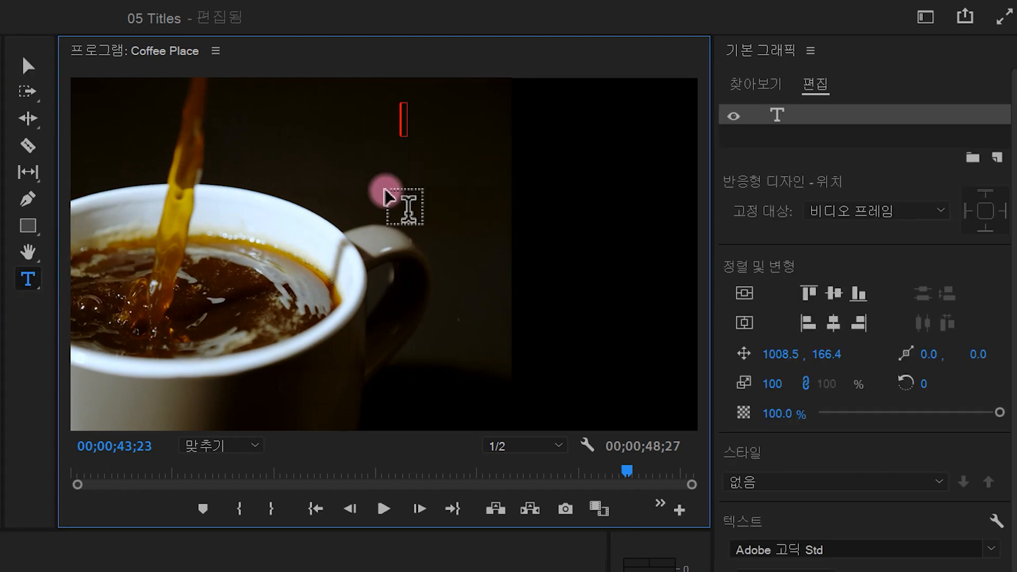
mouse_move(443, 145)
left_mouse_down()
mouse_move(379, 117)
mouse_move(441, 93)
mouse_move(454, 159)
left_mouse_up()
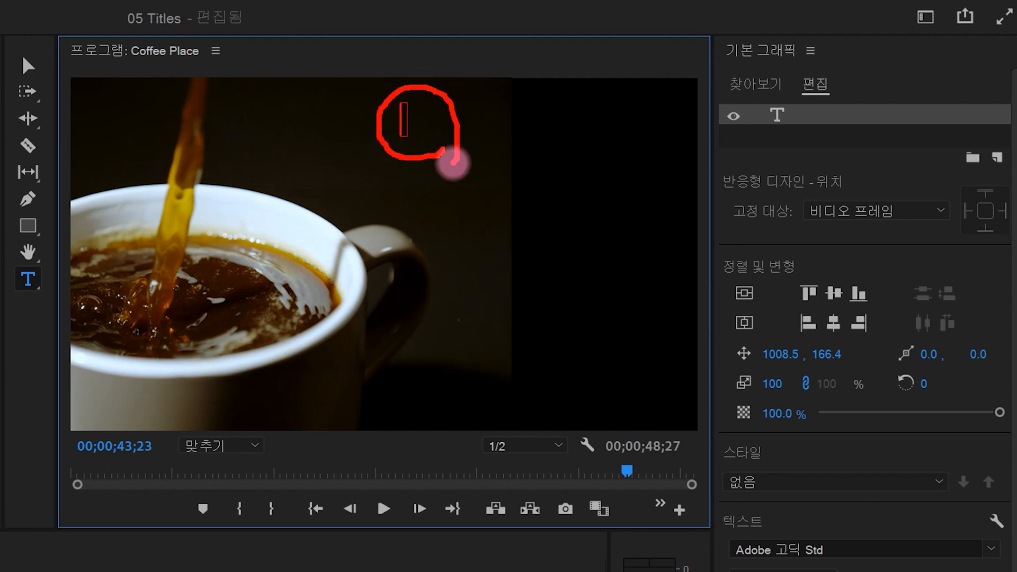
type("친환경")
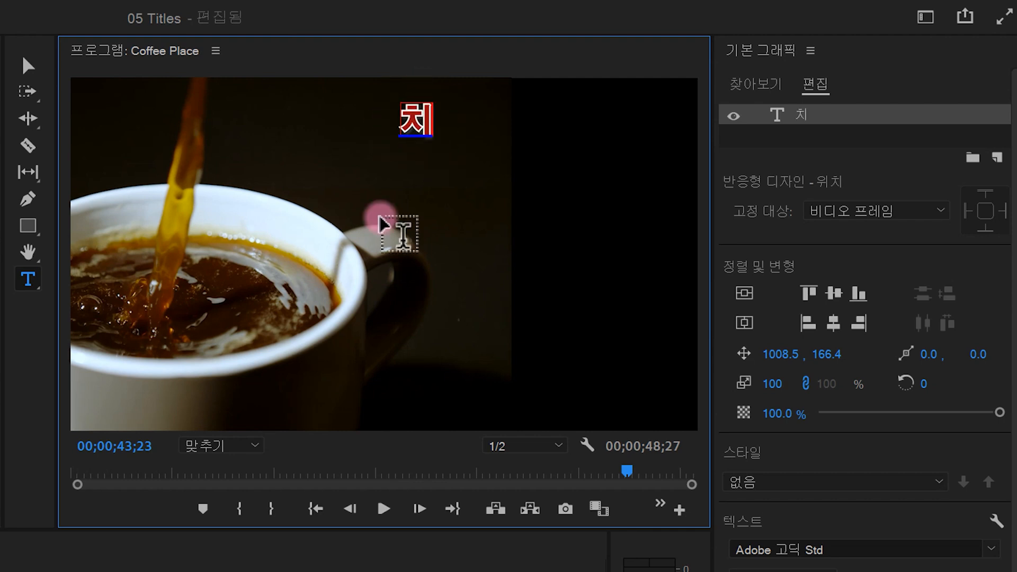
type(" 캠페인")
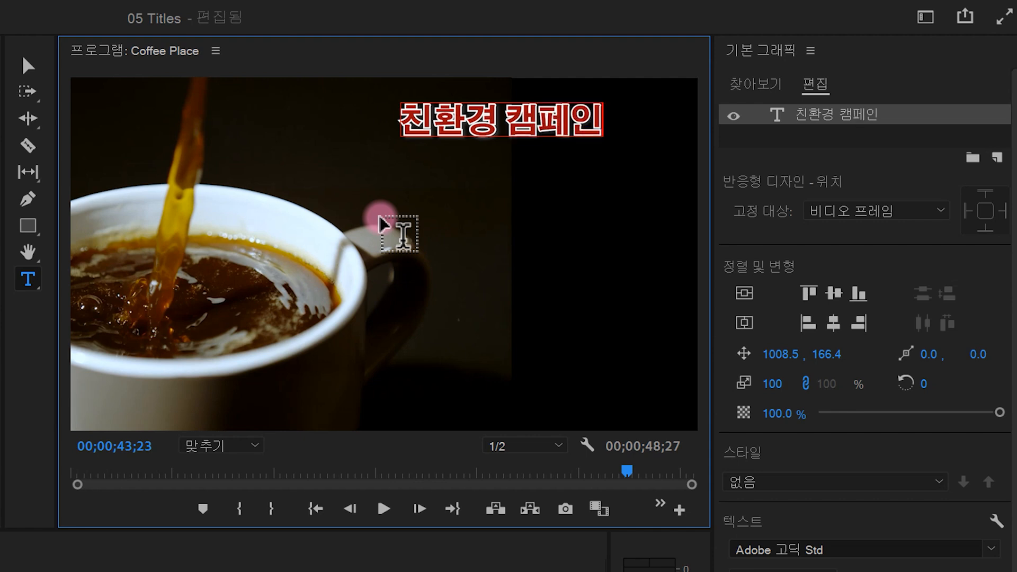
Add "착한 커피" as a second line beneath "친환경 캠페인" in the title.
key("Return")
type("착한 커피")
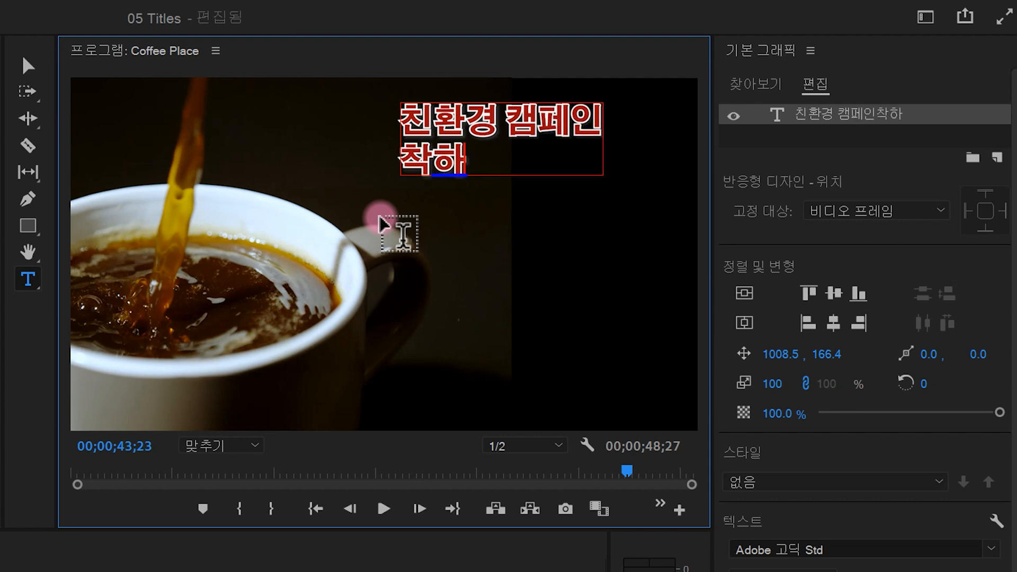
left_click(554, 158)
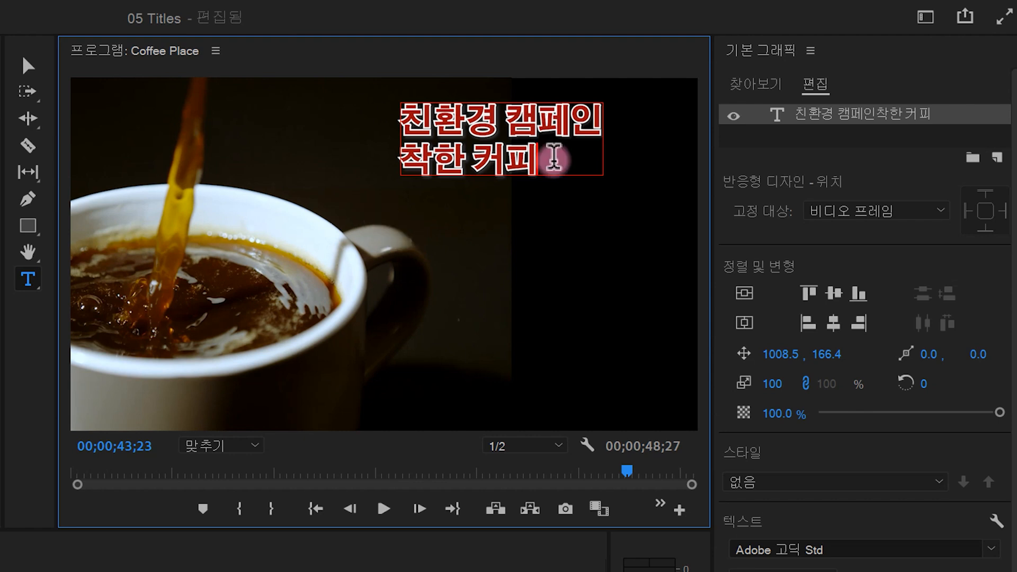
Set both lines of the title to the 본고딕 KR font in the Bold style.
left_click_drag(554, 158, 398, 119)
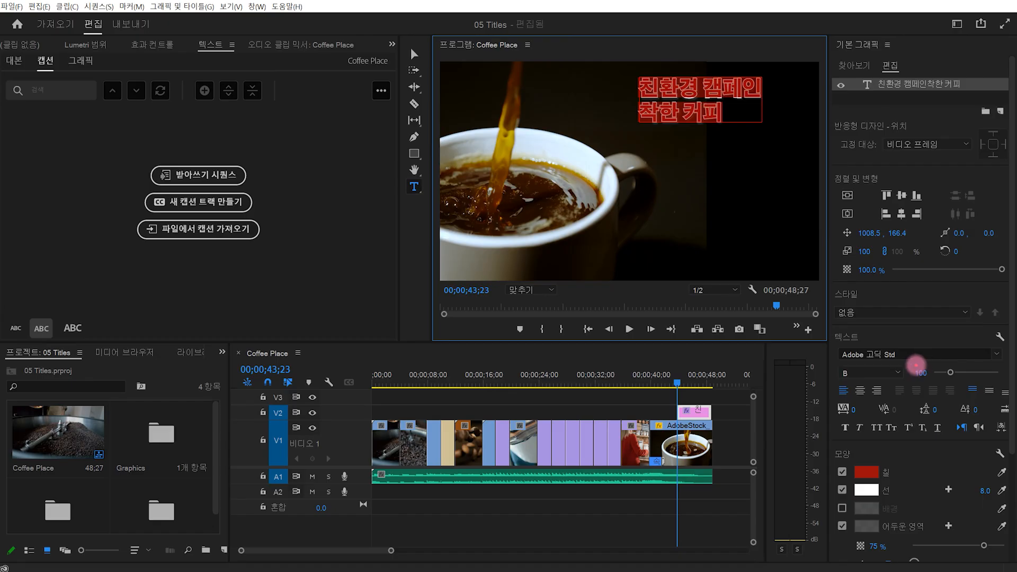
left_click_drag(860, 568, 712, 538)
mouse_move(827, 347)
left_mouse_down()
mouse_move(889, 322)
mouse_move(924, 355)
left_mouse_up()
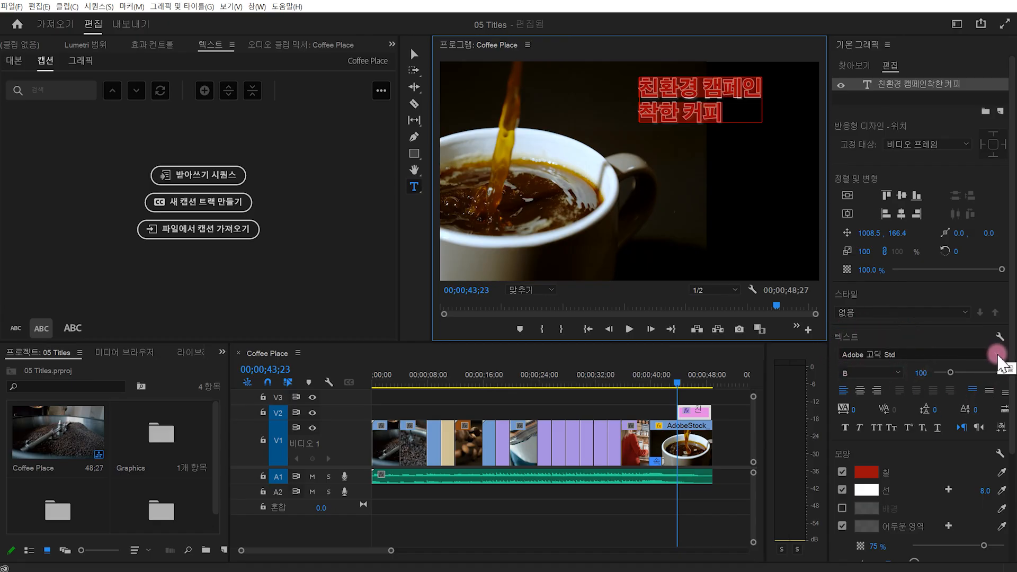
left_click(998, 354)
left_click_drag(1016, 160, 1016, 174)
left_click(867, 196)
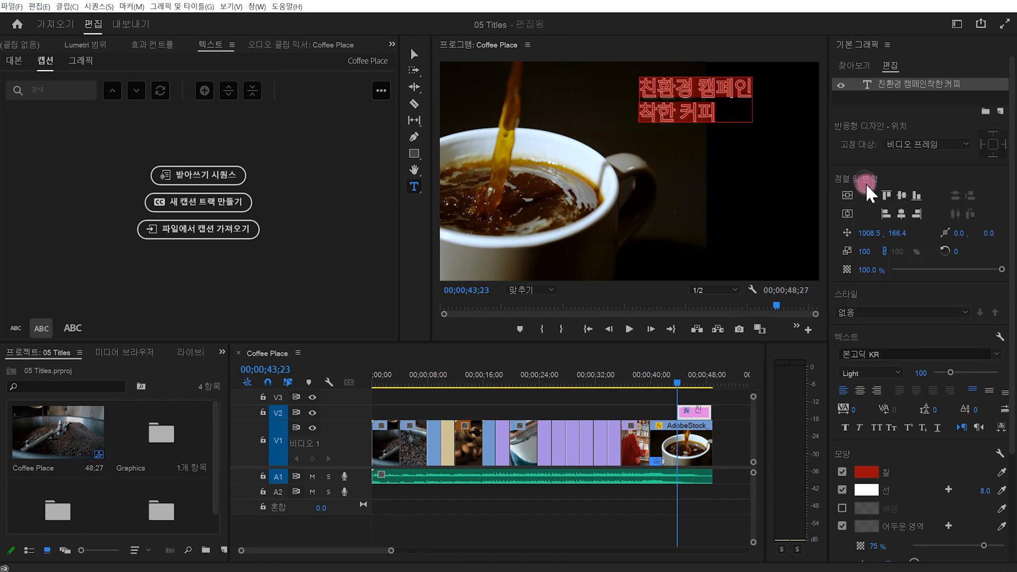
left_click(902, 373)
mouse_move(899, 369)
left_mouse_down()
mouse_move(904, 449)
mouse_move(847, 472)
mouse_move(812, 397)
mouse_move(871, 365)
mouse_move(899, 417)
left_mouse_up()
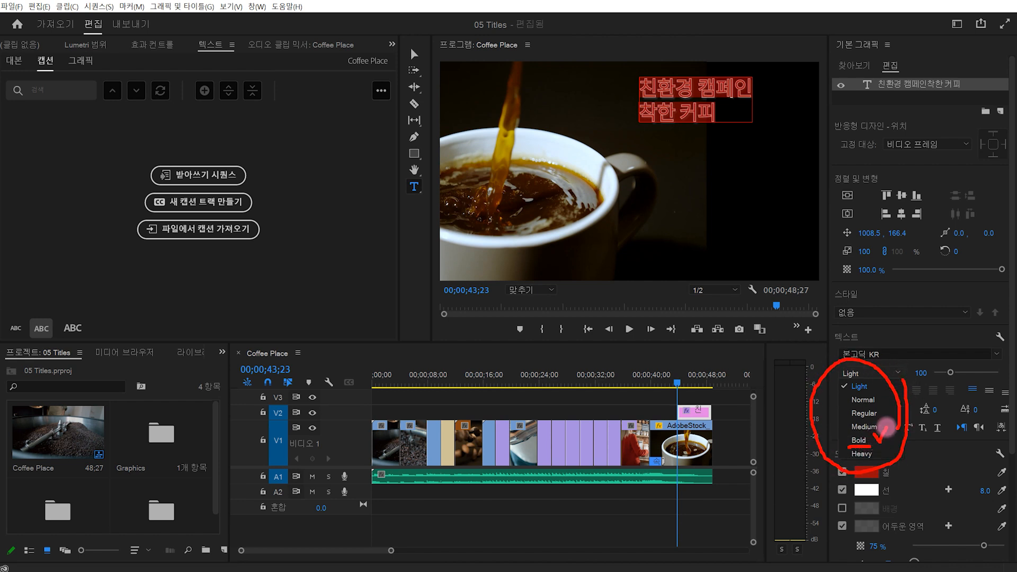
left_click(859, 440)
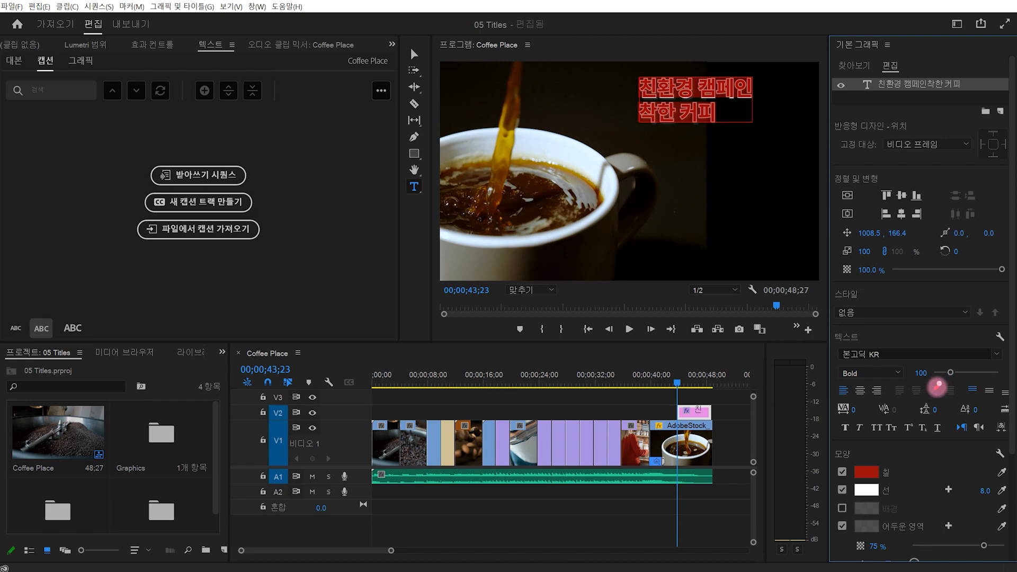
Change the fill colour of both title lines to white.
mouse_move(938, 386)
left_mouse_down()
mouse_move(894, 385)
mouse_move(901, 355)
mouse_move(942, 370)
mouse_move(938, 390)
left_mouse_up()
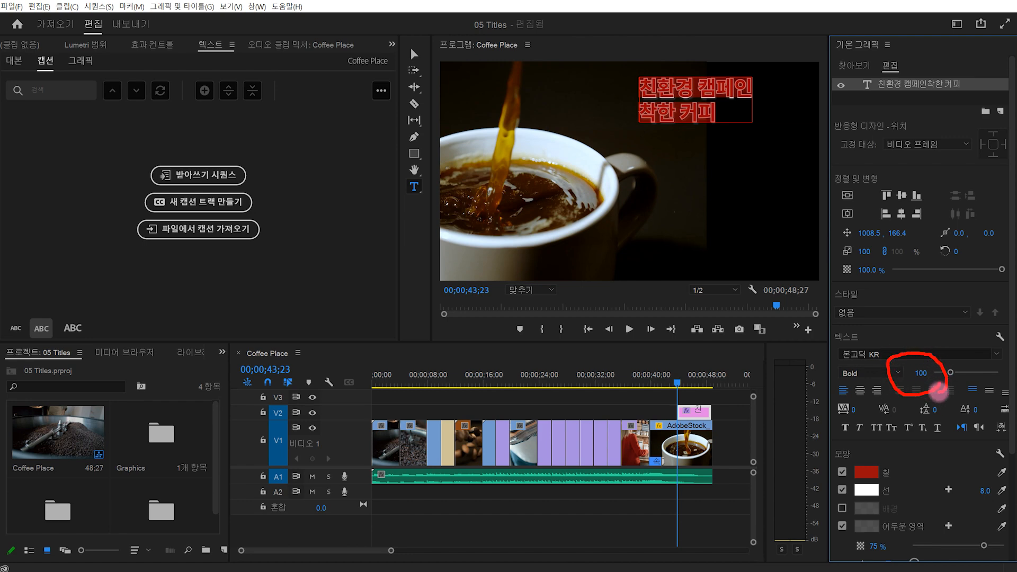
left_click(867, 472)
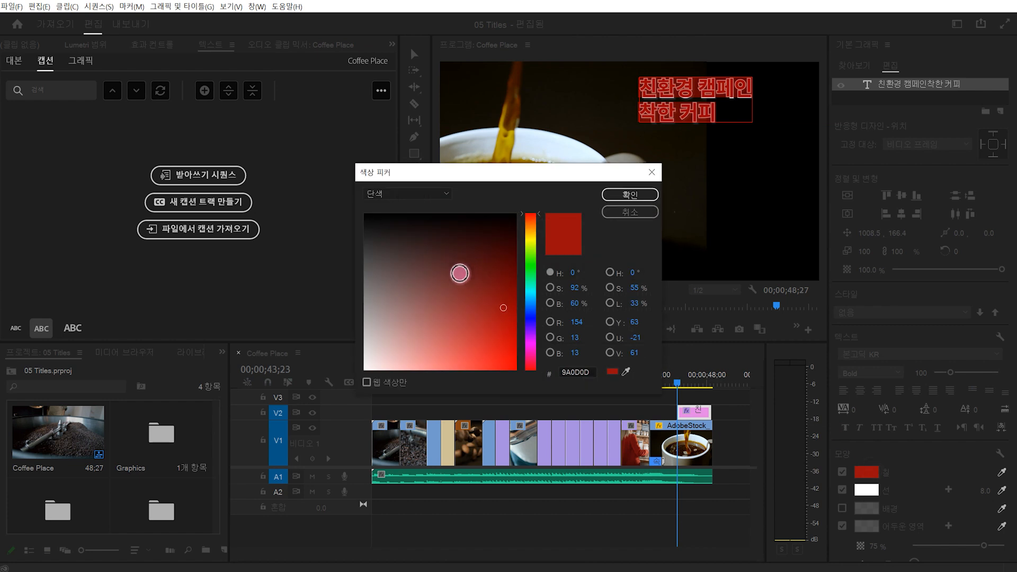
left_click(620, 195)
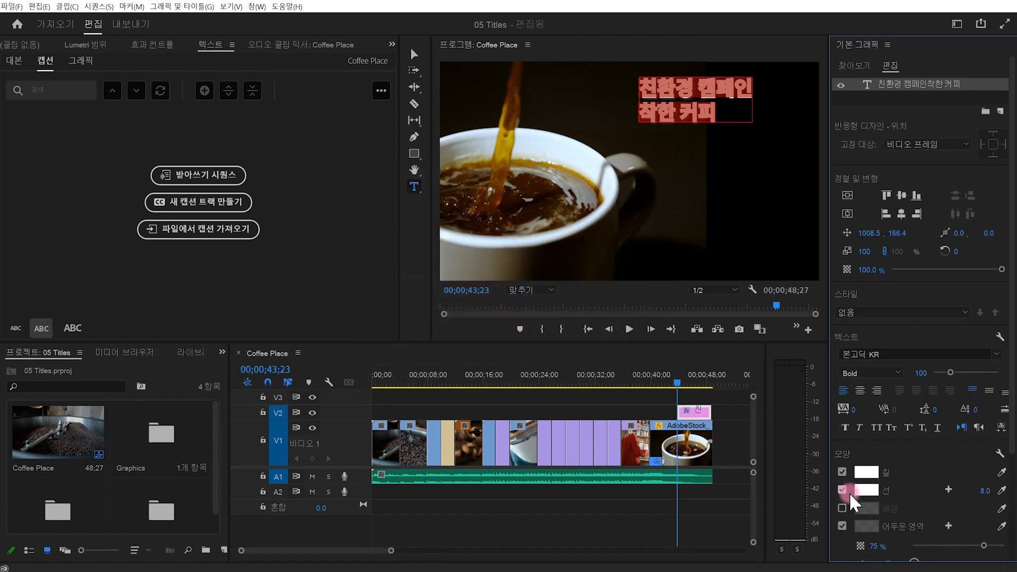
Turn off the stroke (선) and the shadow (어두운 영역) of the title text.
left_click_drag(852, 482, 837, 496)
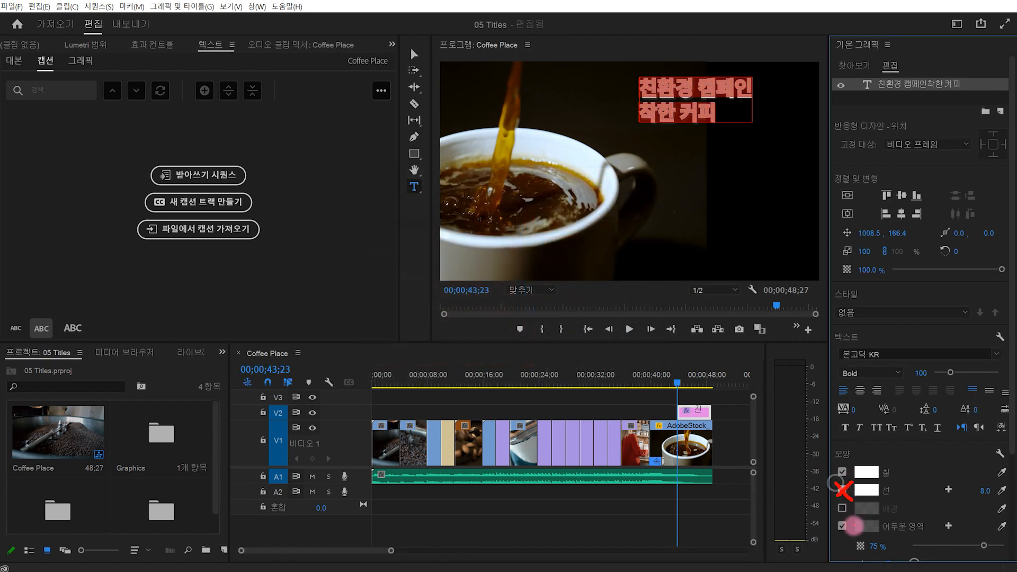
left_click(842, 490)
left_click(843, 491)
left_click(843, 526)
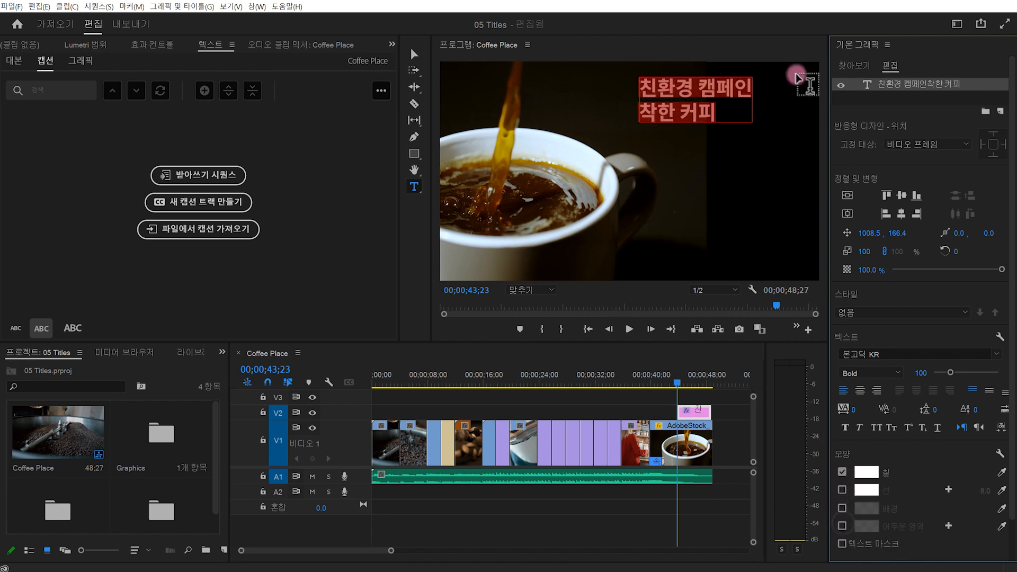
Set the font size of only the second title line, "착한 커피", to 150.
mouse_move(703, 121)
left_mouse_down()
mouse_move(656, 102)
mouse_move(710, 122)
left_mouse_up()
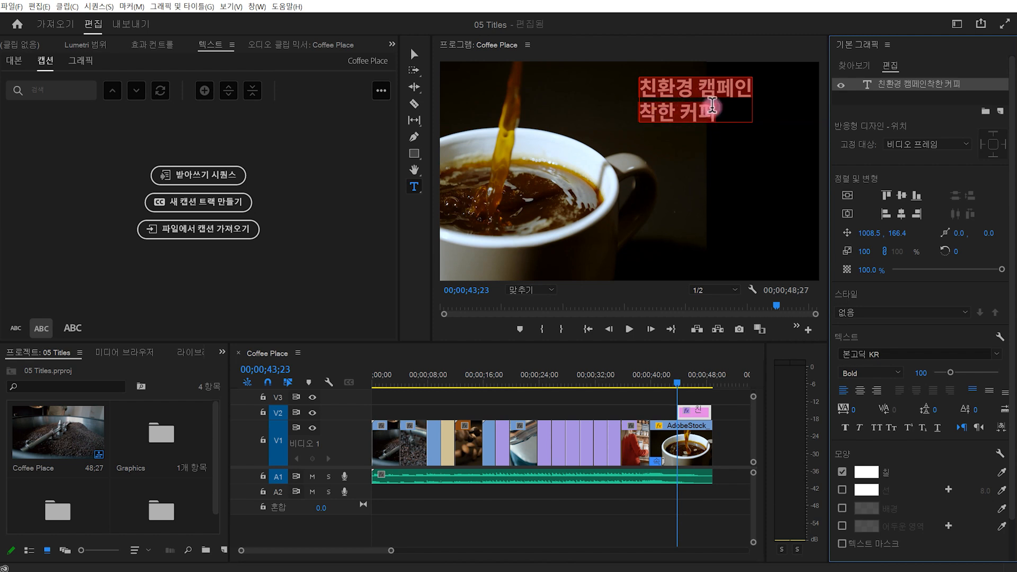
left_click(717, 112)
left_click_drag(713, 114, 656, 113)
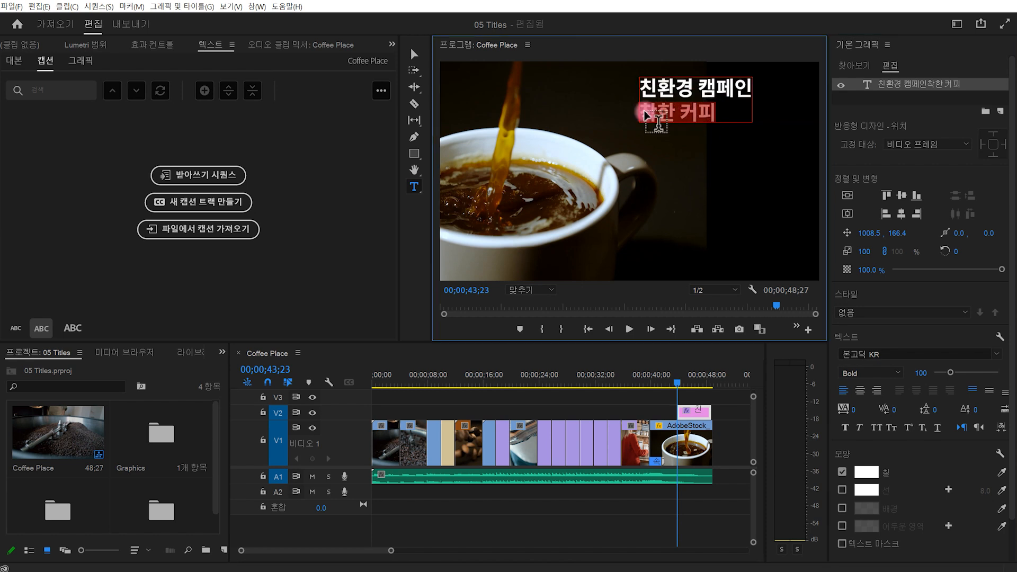
mouse_move(934, 379)
left_mouse_down()
mouse_move(900, 382)
mouse_move(925, 365)
left_mouse_up()
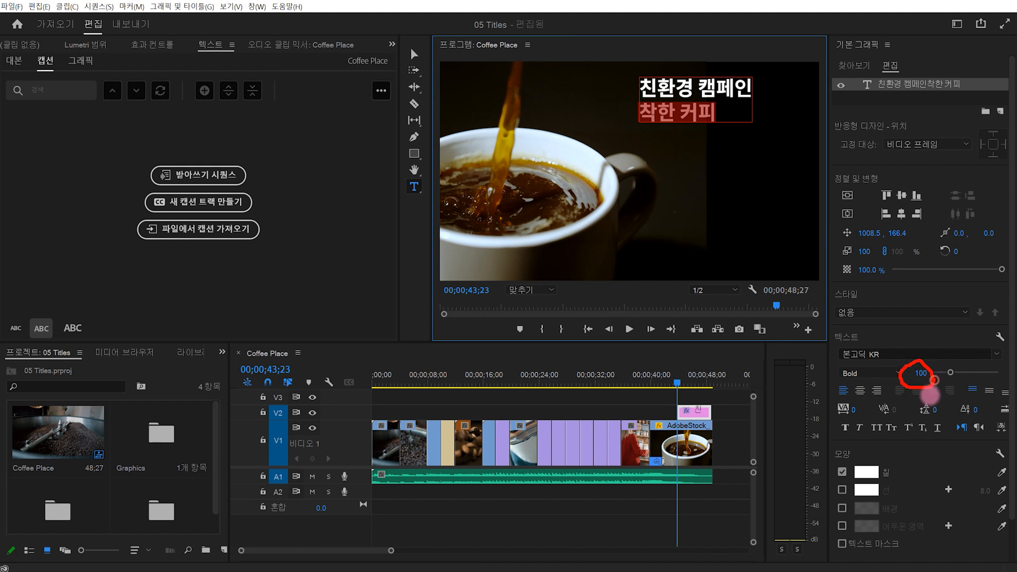
left_click(921, 373)
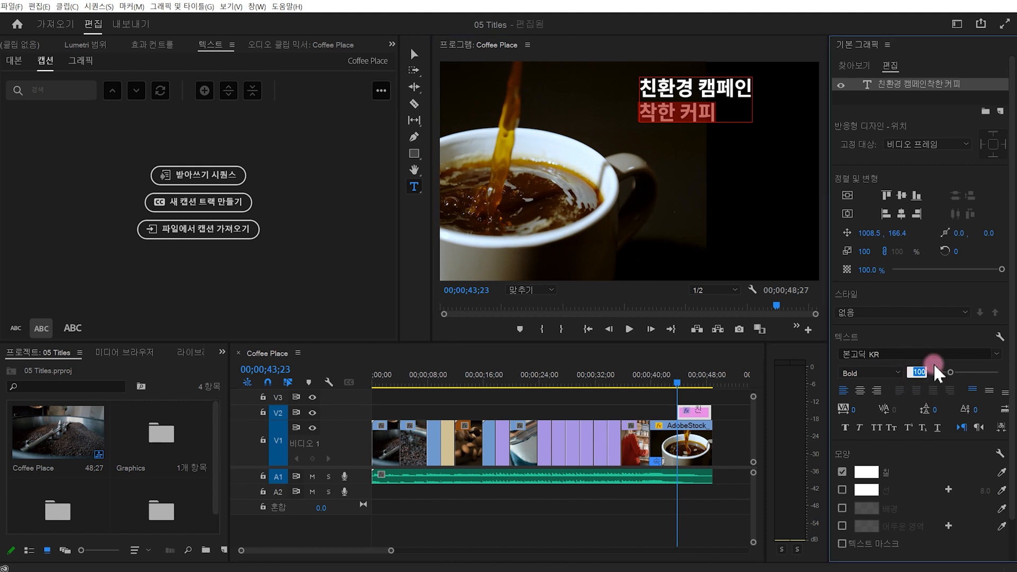
type("150")
key("Return")
Tighten the line spacing between the two title lines by setting the leading to -20.
left_click_drag(763, 81, 774, 79)
mouse_move(772, 117)
left_mouse_down()
mouse_move(726, 127)
mouse_move(641, 89)
left_mouse_up()
left_click_drag(942, 417, 923, 393)
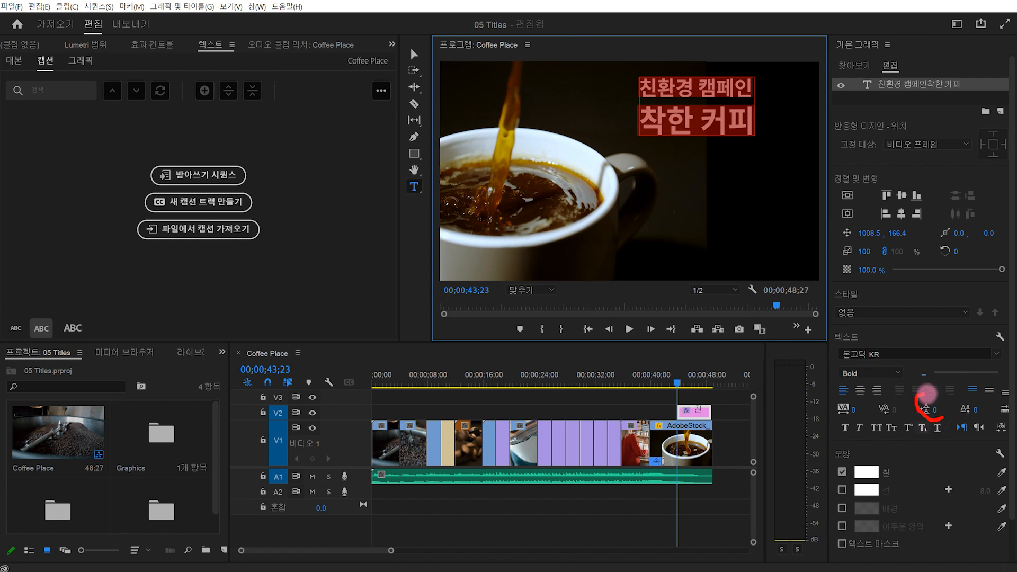
left_click(935, 410)
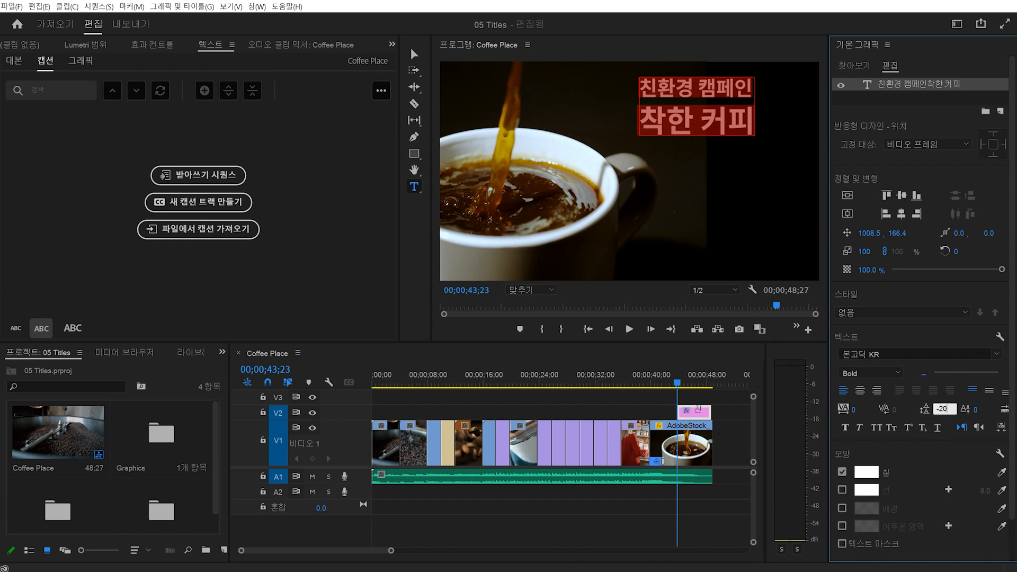
key("Return")
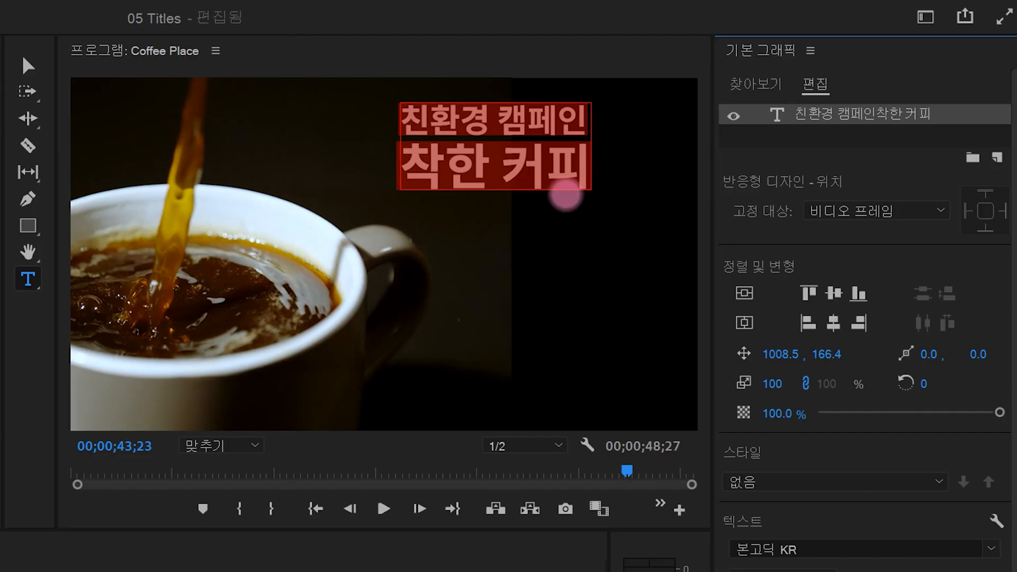
Finish editing the two-line title and switch to the Selection tool.
mouse_move(749, 132)
left_mouse_down()
mouse_move(693, 145)
mouse_move(706, 67)
mouse_move(697, 157)
left_mouse_up()
mouse_move(460, 154)
left_mouse_down()
mouse_move(205, 125)
mouse_move(127, 81)
left_mouse_up()
mouse_move(37, 53)
left_mouse_down()
mouse_move(27, 87)
mouse_move(42, 88)
left_mouse_up()
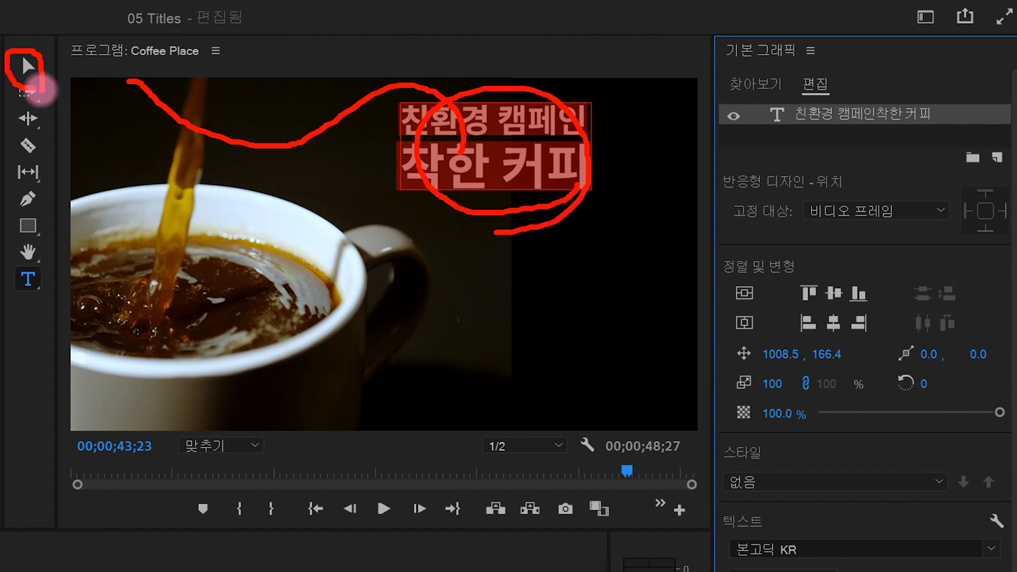
key("Escape")
left_click(28, 66)
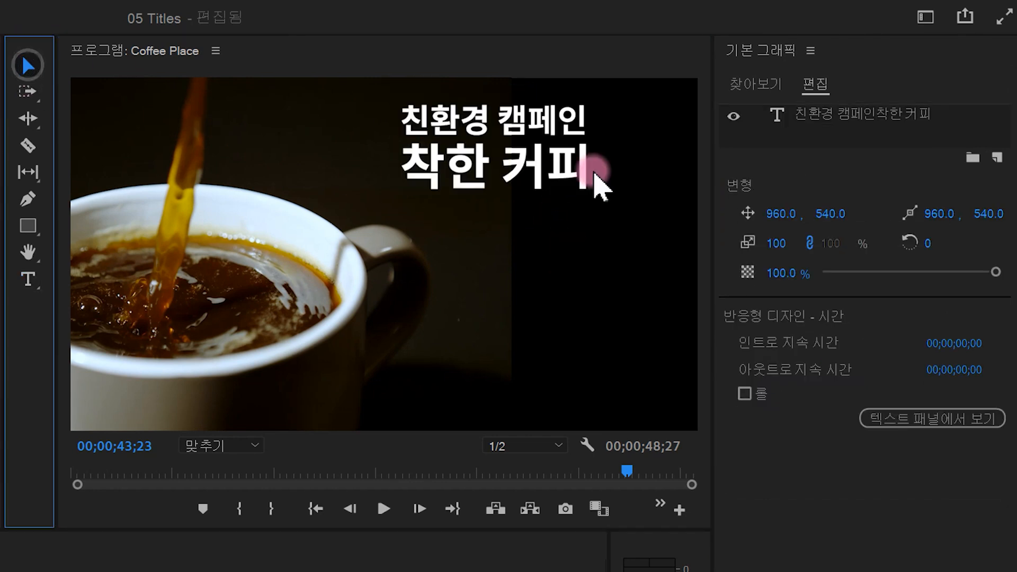
Draw a paragraph text box with the Type tool below "착한 커피", at position 1044.0, 420.0.
mouse_move(411, 212)
left_mouse_down()
mouse_move(551, 331)
mouse_move(629, 372)
left_mouse_up()
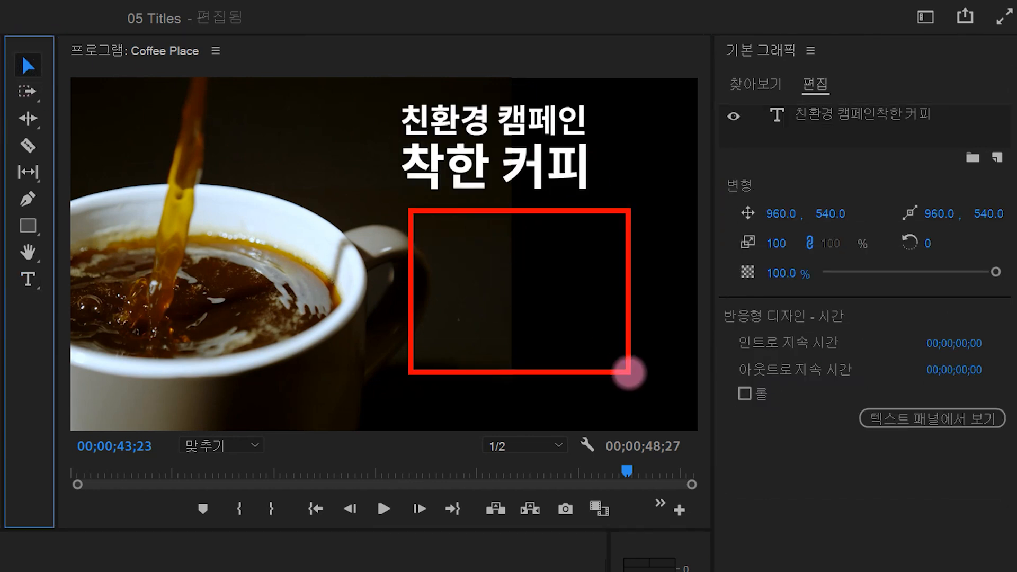
key("Escape")
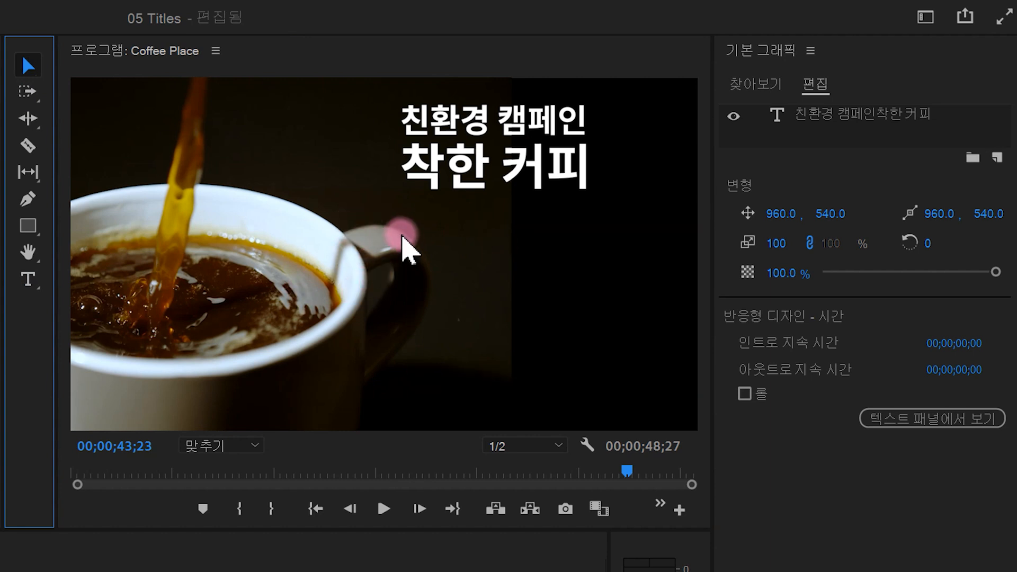
left_click_drag(410, 212, 412, 248)
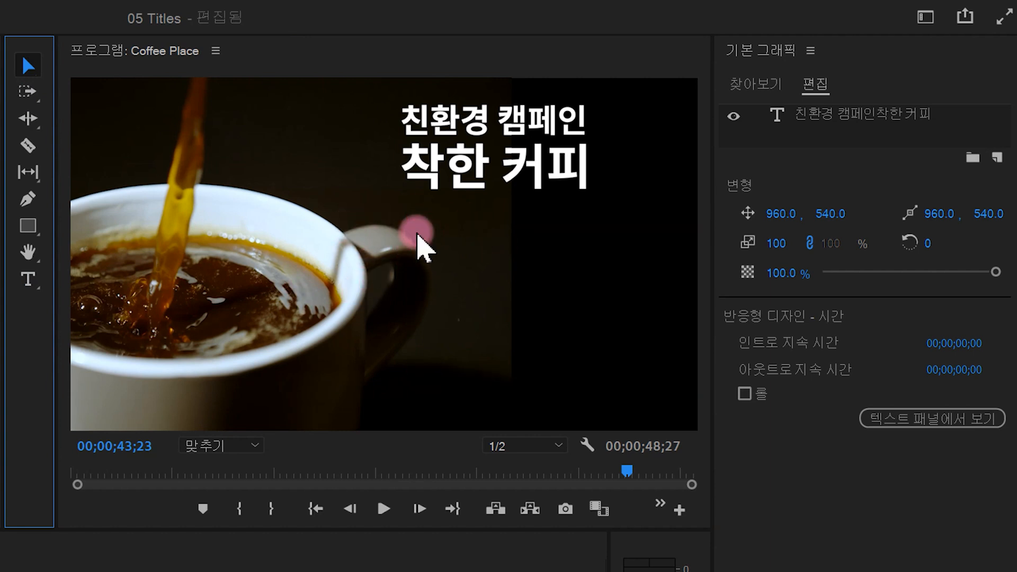
mouse_move(406, 218)
left_mouse_down()
mouse_move(481, 300)
mouse_move(577, 363)
left_mouse_up()
key("Escape")
left_click(28, 279)
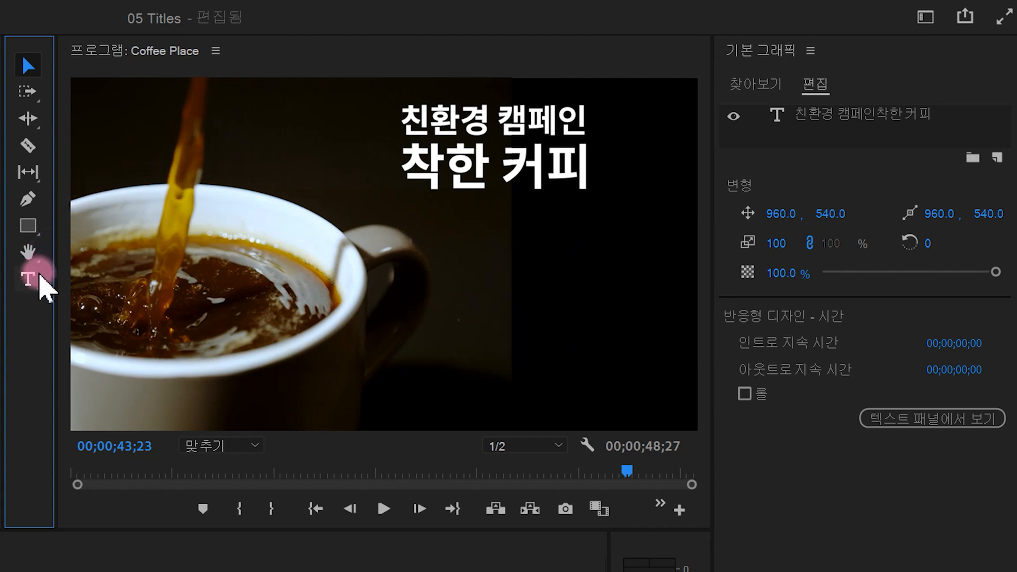
left_click(415, 219)
left_click_drag(437, 253, 613, 391)
mouse_move(378, 207)
left_mouse_down()
mouse_move(386, 221)
mouse_move(394, 215)
left_mouse_up()
left_click_drag(633, 281, 625, 301)
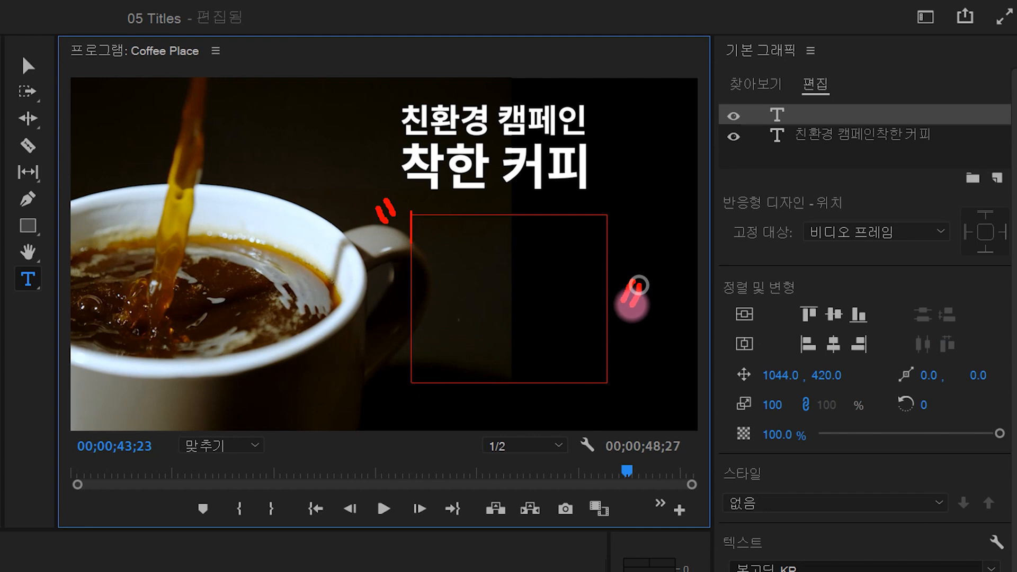
Enter "플라스틱 줄이기", "다회용 컵 사용하기" and "일회용 컵 없는 매장" as three paragraphs in the new text box.
type("플")
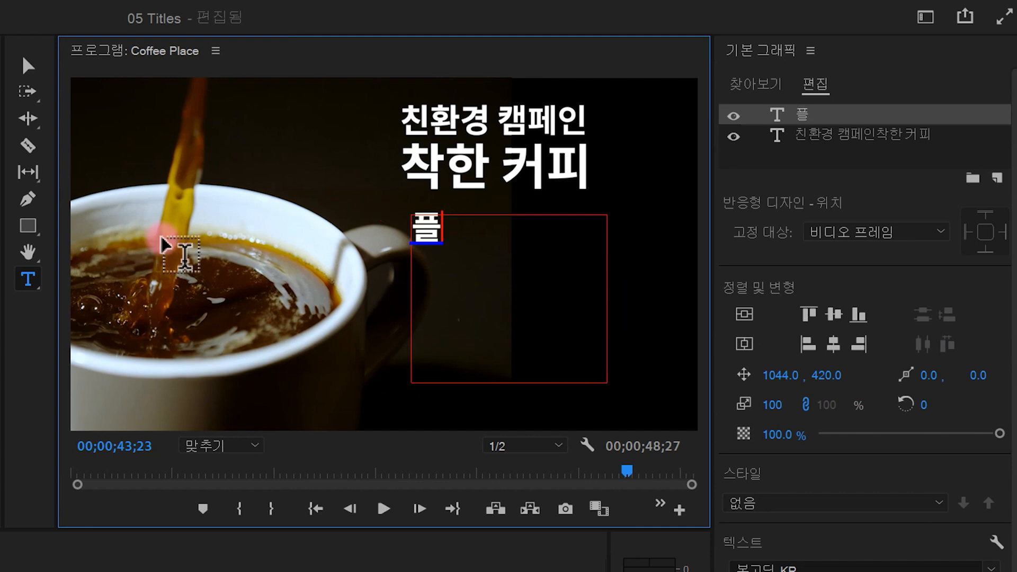
type("라스틱 줄이기")
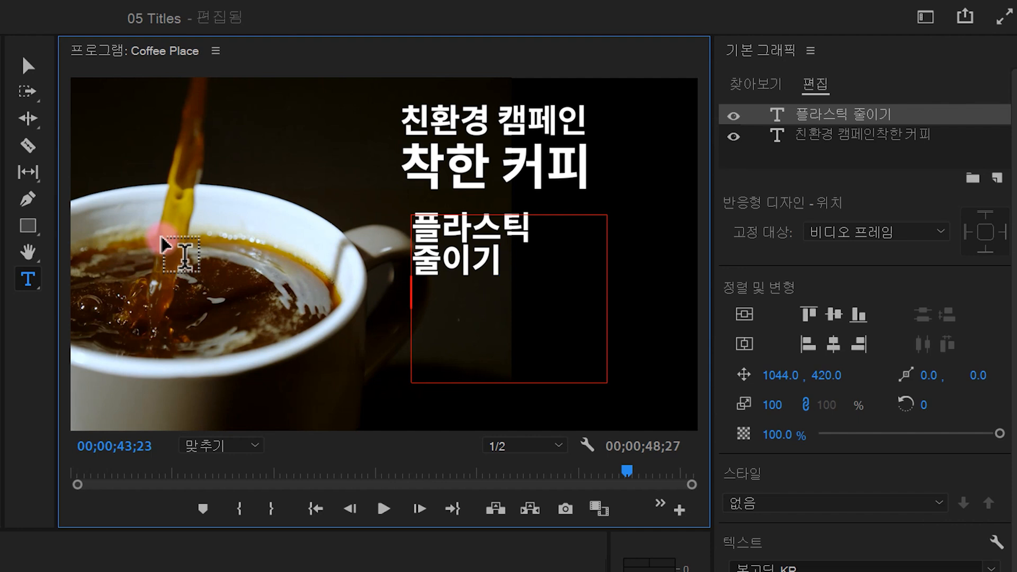
key("Return")
type("다회용 컵 사용하기")
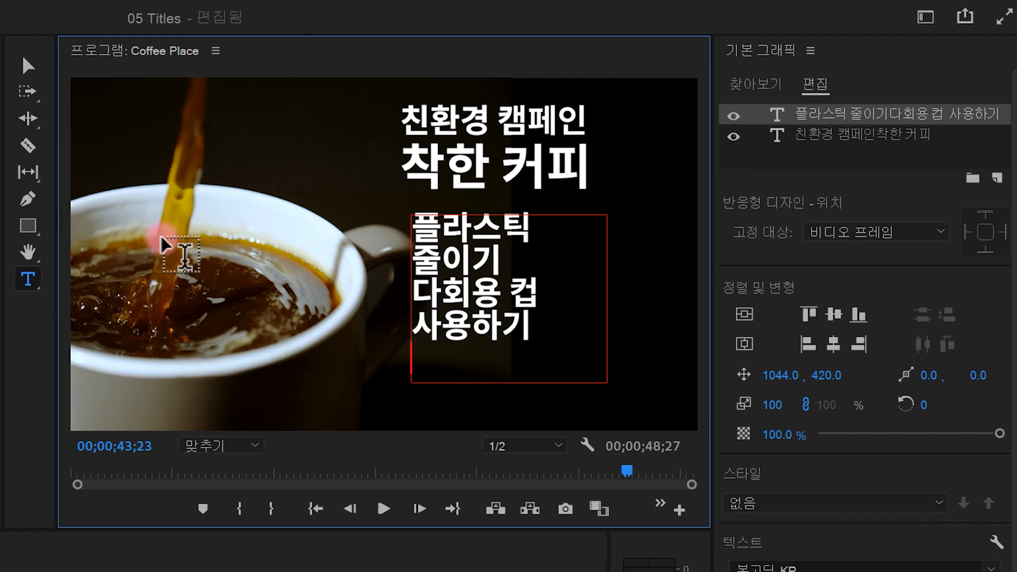
type("일회용 컵 없는")
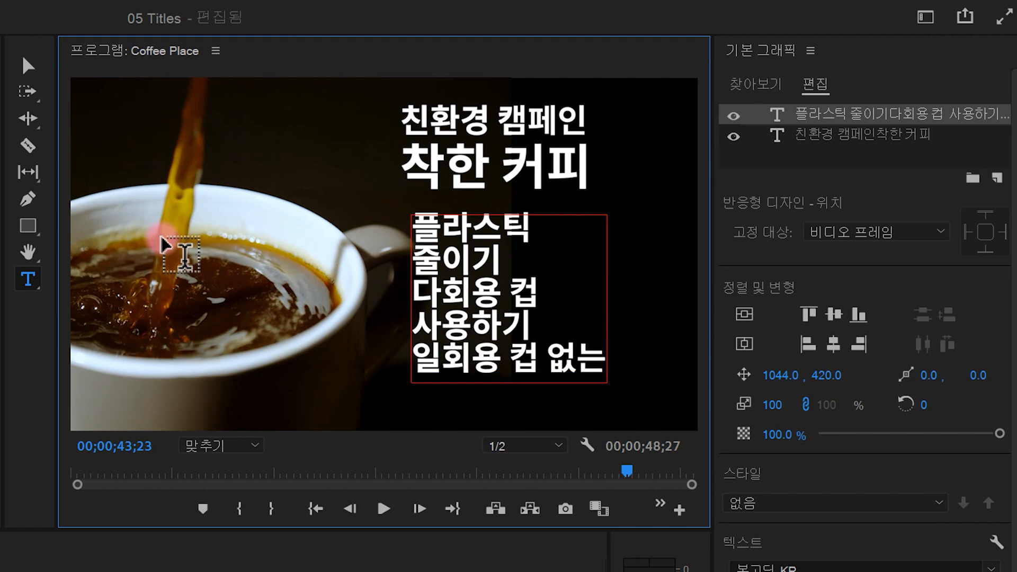
Widen the paragraph text box to the right so that each of the three phrases fits on one line.
key("Escape")
left_click_drag(384, 192, 661, 406)
mouse_move(713, 222)
left_mouse_down()
mouse_move(626, 239)
mouse_move(594, 273)
mouse_move(587, 249)
mouse_move(608, 298)
left_mouse_up()
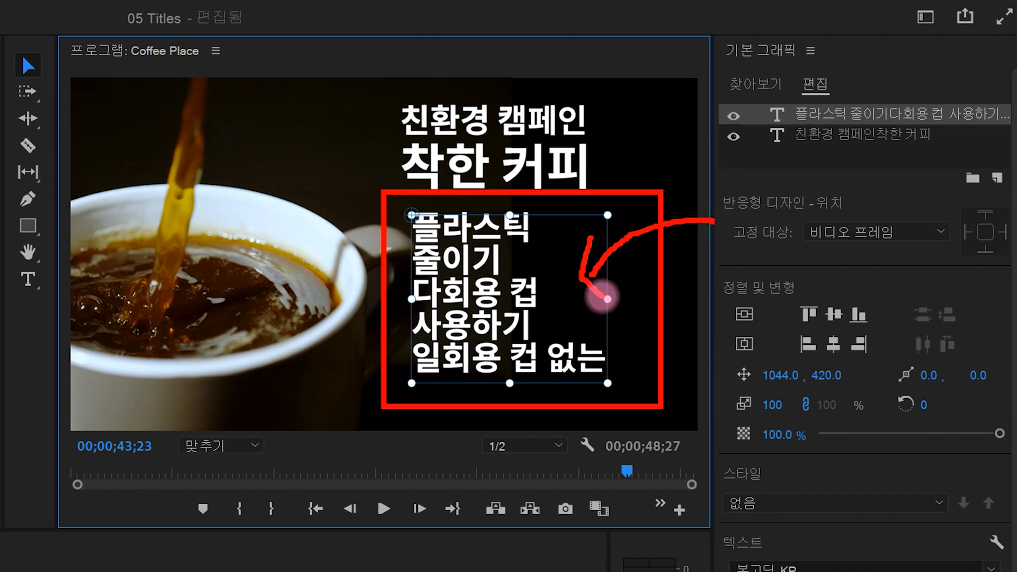
key("Escape")
left_click_drag(56, 62, 51, 80)
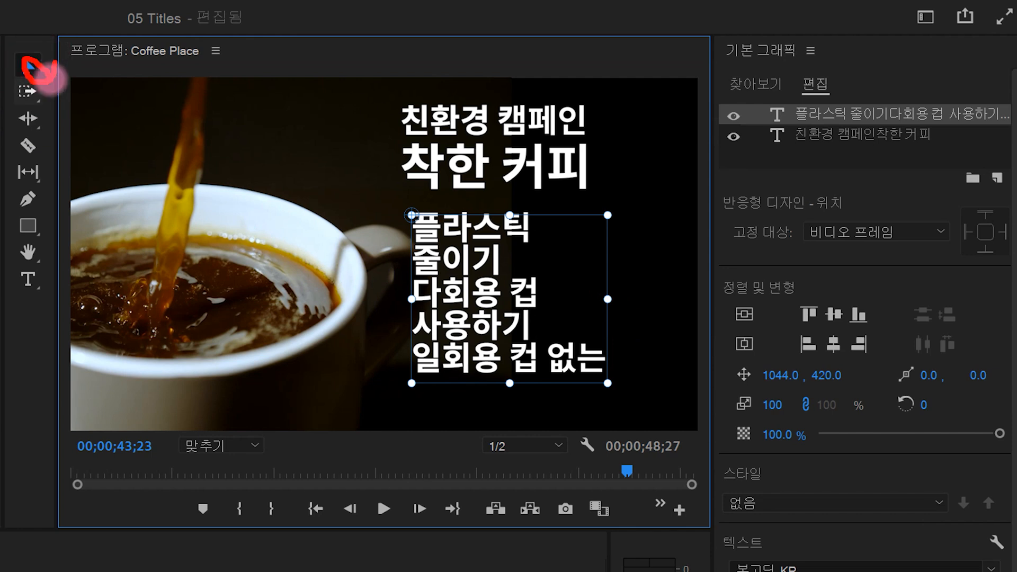
key("Escape")
left_click_drag(609, 302, 688, 307)
mouse_move(683, 310)
left_mouse_down()
mouse_move(549, 320)
mouse_move(684, 318)
left_mouse_up()
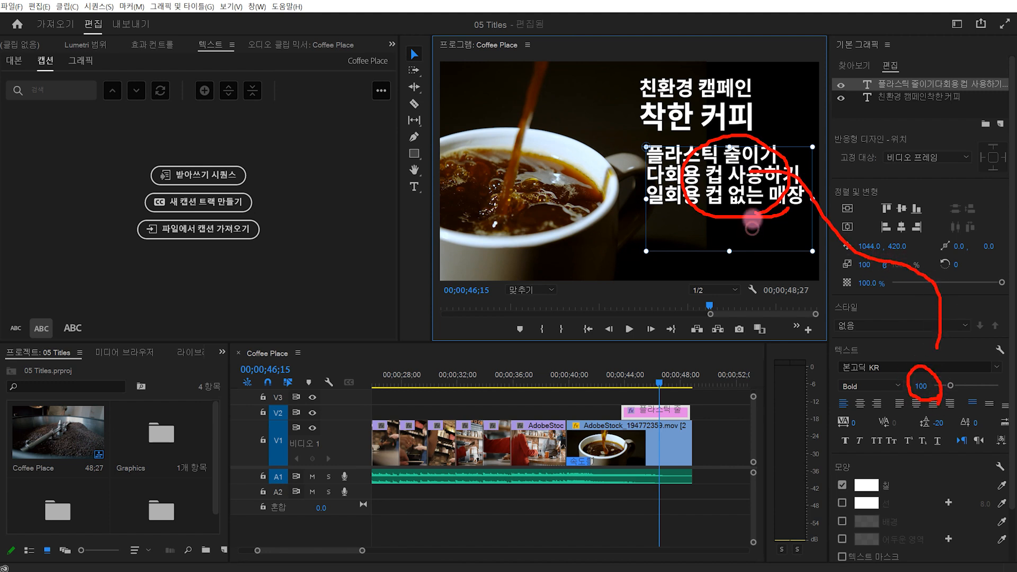
Set the font size of the three-line paragraph text to 70.
key("Escape")
left_click(925, 386)
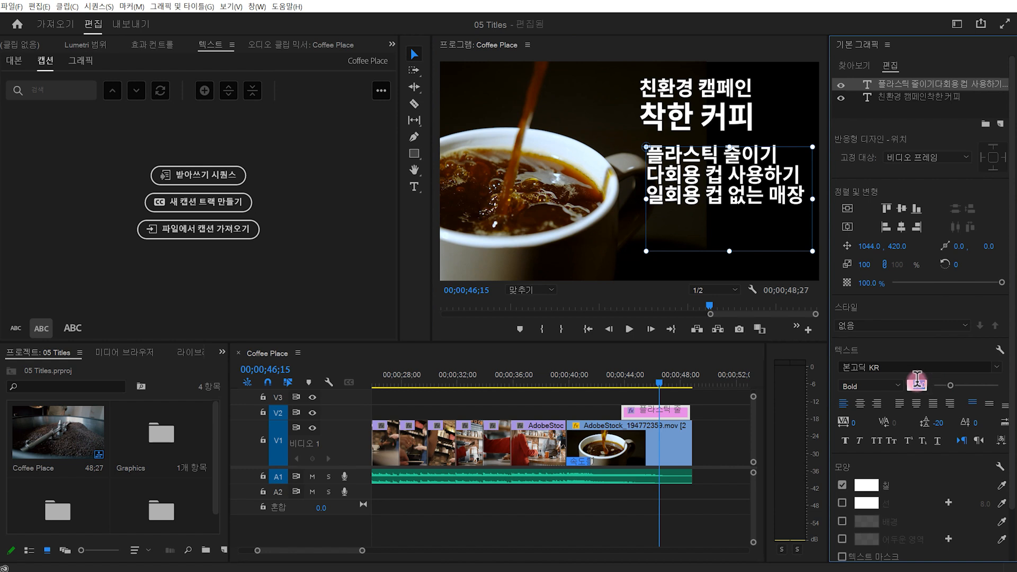
left_click_drag(918, 379, 765, 188)
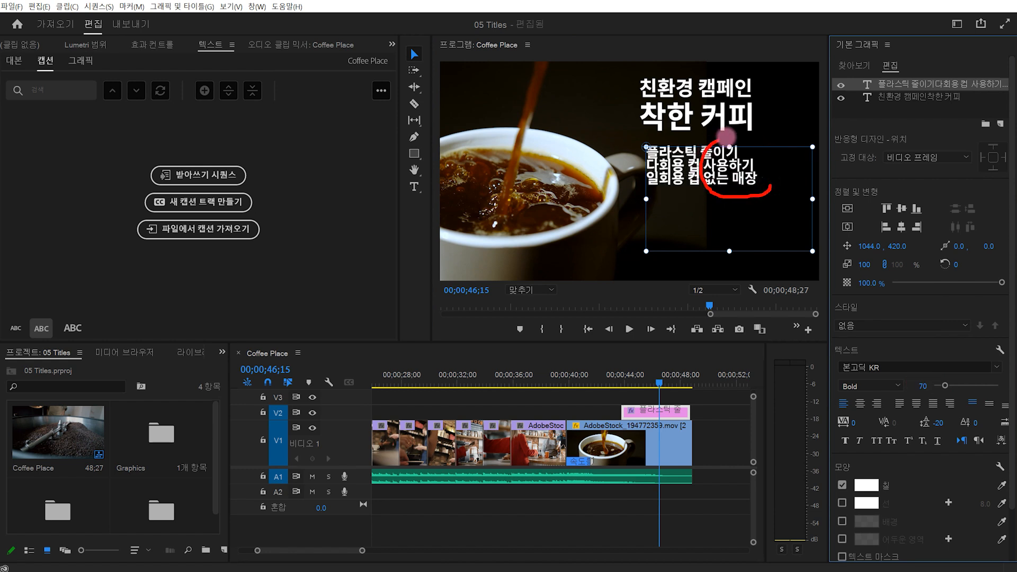
Set the three-line paragraph text's font weight to Light and its leading to 0.
key("Escape")
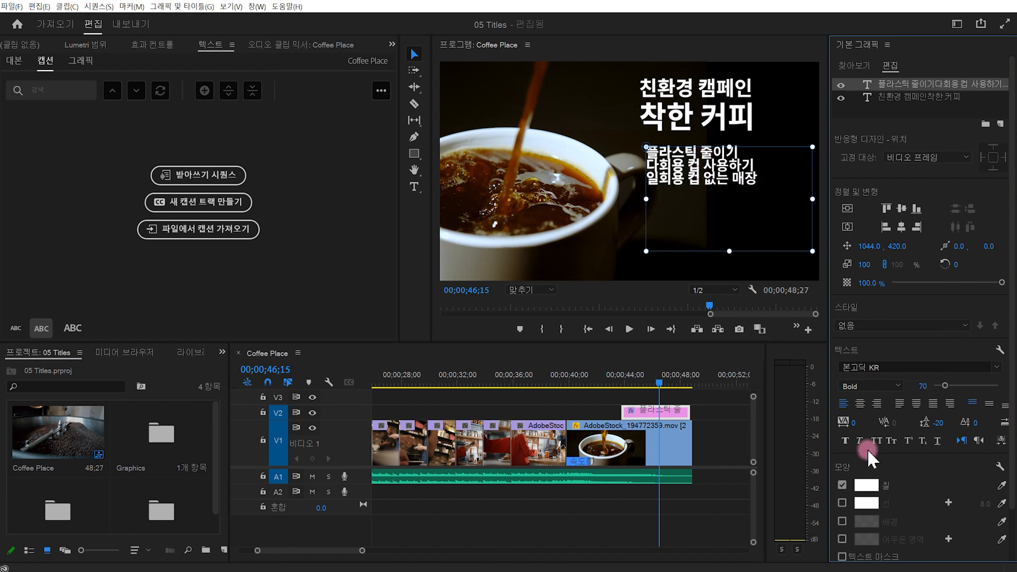
left_click(895, 388)
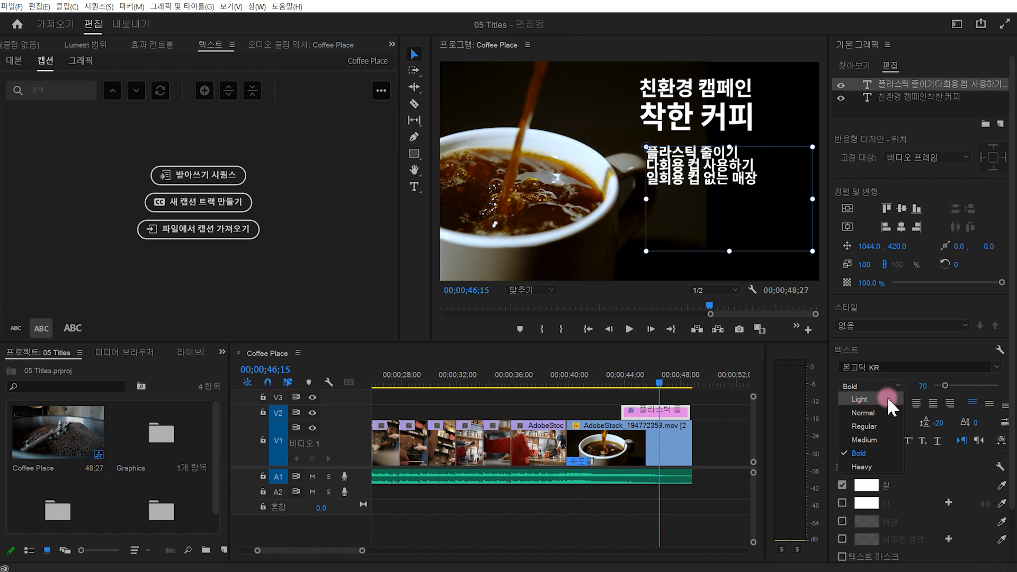
left_click(876, 398)
left_click_drag(949, 426, 925, 423)
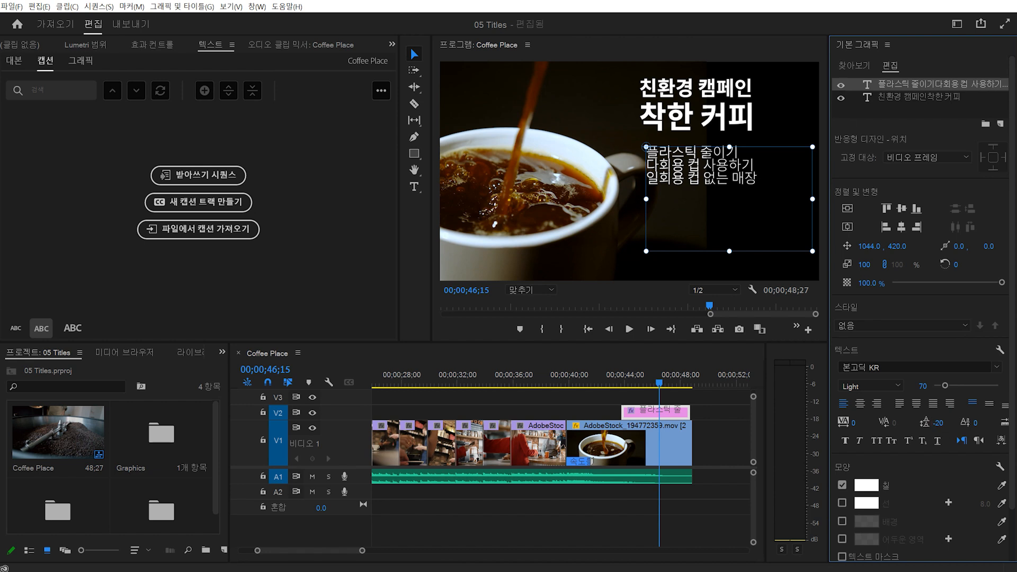
left_click(835, 246)
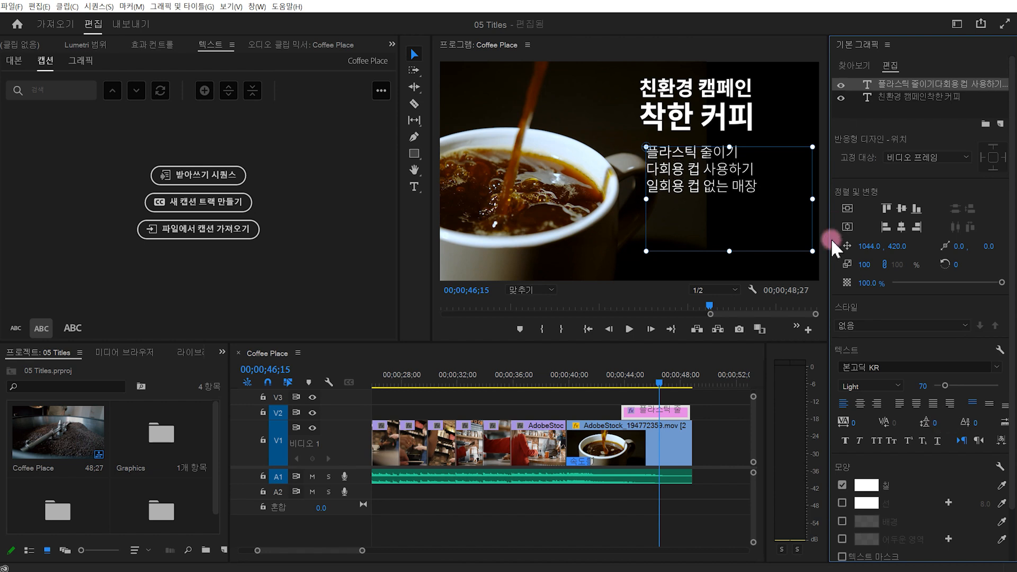
left_click_drag(810, 247, 768, 216)
left_click(669, 214)
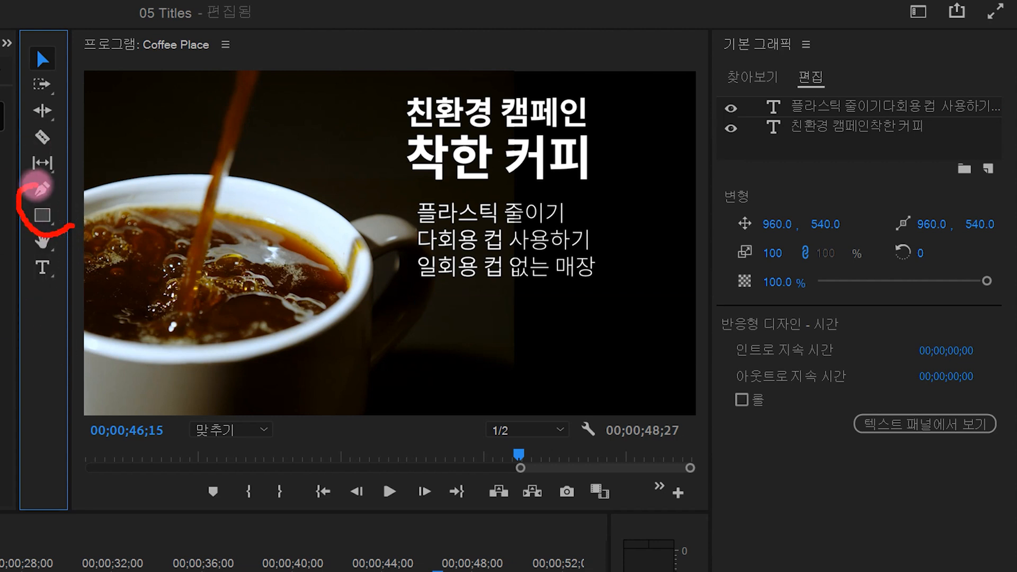
Draw a rectangle about 845 by 75 below the paragraph text, extending to the right edge of the frame.
left_click(42, 215)
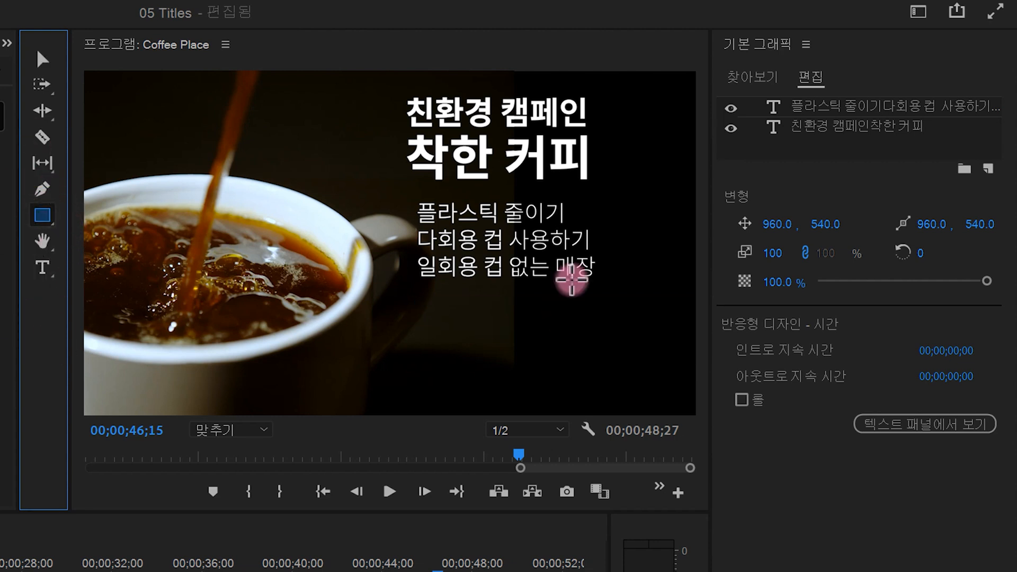
mouse_move(427, 307)
left_mouse_down()
mouse_move(469, 332)
mouse_move(698, 331)
left_mouse_up()
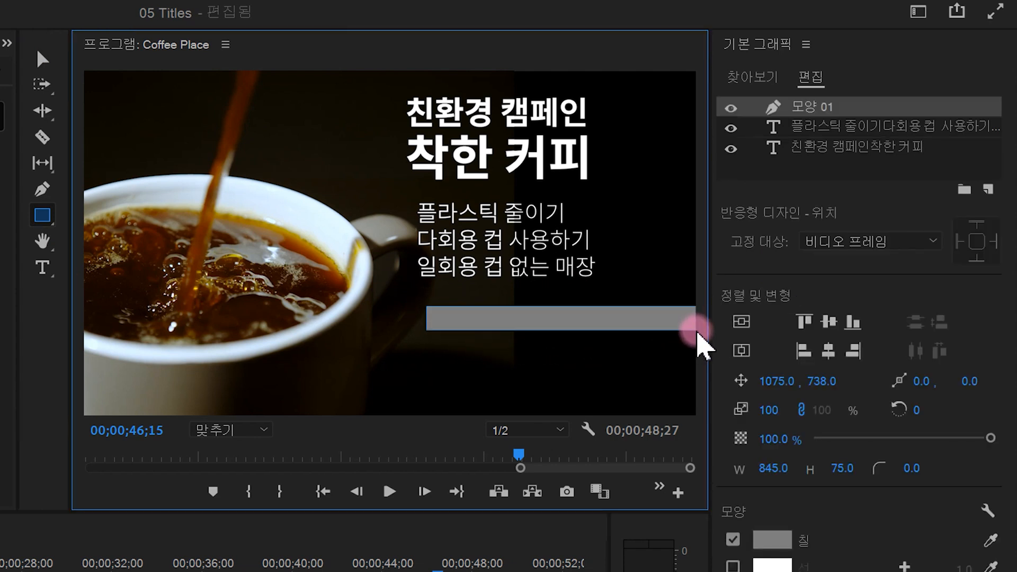
mouse_move(567, 354)
left_mouse_down()
mouse_move(602, 315)
mouse_move(564, 356)
left_mouse_up()
mouse_move(559, 329)
left_mouse_down()
mouse_move(654, 407)
mouse_move(689, 459)
left_mouse_up()
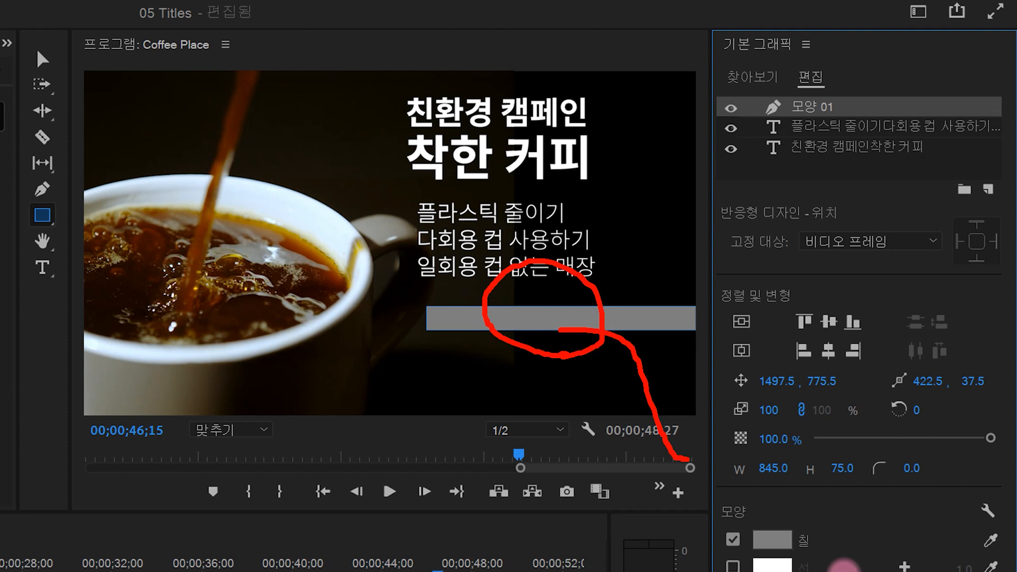
left_click_drag(709, 571, 856, 551)
key("e")
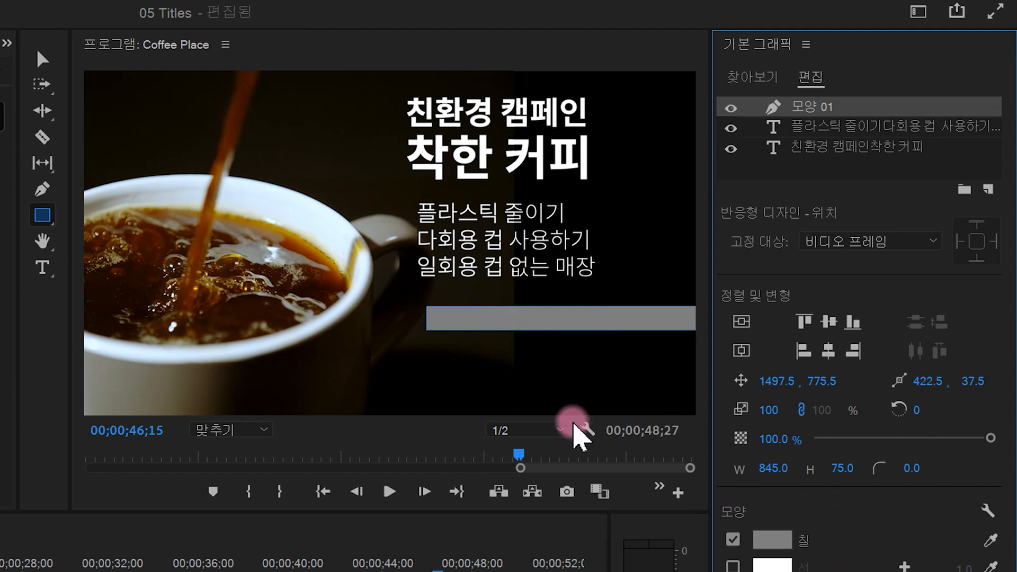
Fill the rectangle with a brown sampled from the coffee in the video using the eyedropper.
mouse_move(758, 513)
left_mouse_down()
mouse_move(773, 532)
mouse_move(787, 501)
left_mouse_up()
key("e")
mouse_move(1002, 548)
left_mouse_down()
mouse_move(978, 545)
mouse_move(1008, 542)
mouse_move(1003, 554)
left_mouse_up()
key("Escape")
left_click_drag(991, 541, 219, 178)
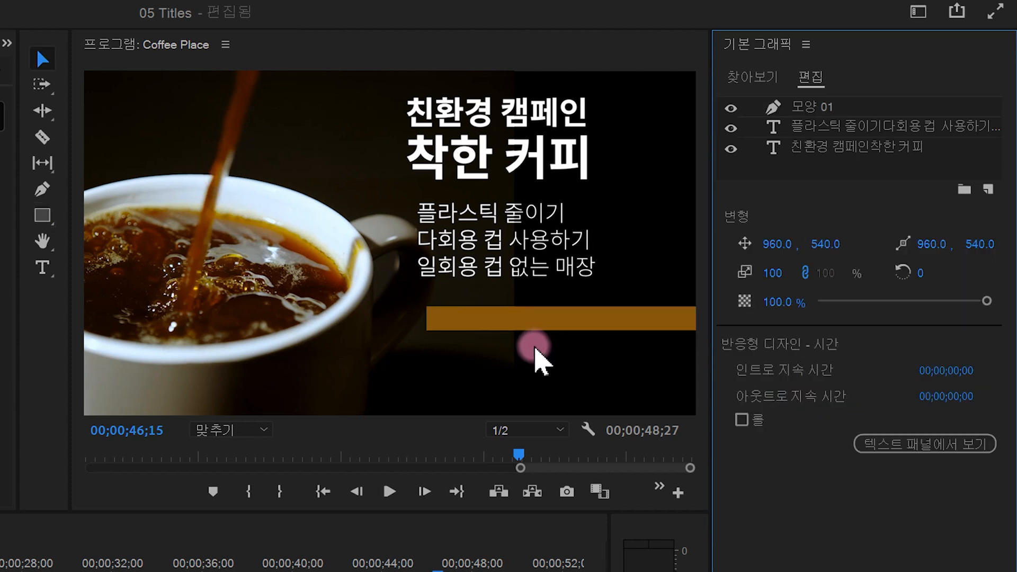
Add the text "#친환경캠페인 #착한커피" on the brown rectangle with the Type tool.
mouse_move(492, 340)
left_mouse_down()
mouse_move(425, 286)
mouse_move(495, 348)
left_mouse_up()
right_click(485, 333)
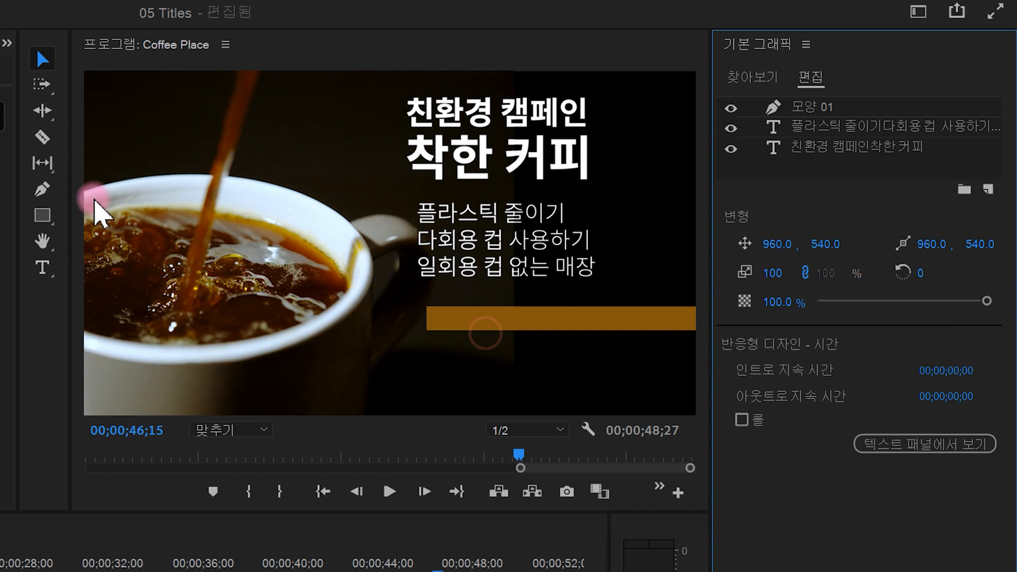
left_click(42, 268)
left_click(439, 320)
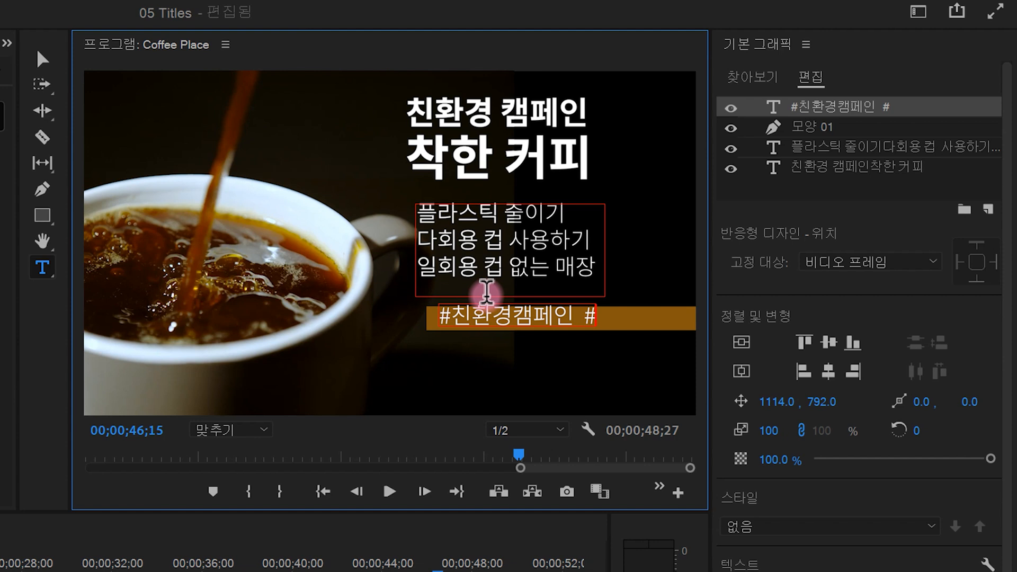
type("피")
mouse_move(630, 342)
left_mouse_down()
mouse_move(552, 352)
mouse_move(521, 297)
mouse_move(633, 299)
mouse_move(628, 343)
left_mouse_up()
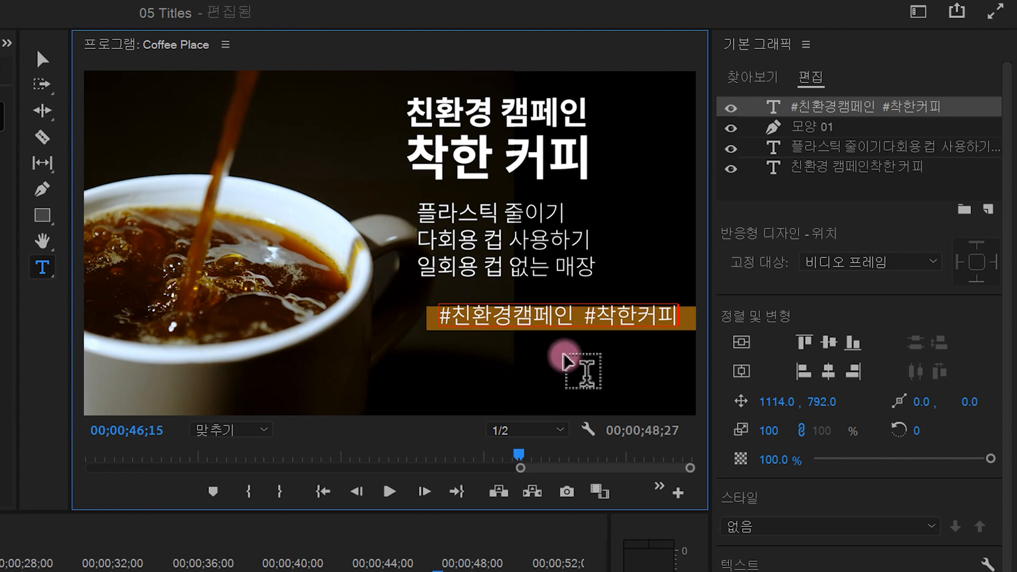
left_click_drag(681, 323, 74, 79)
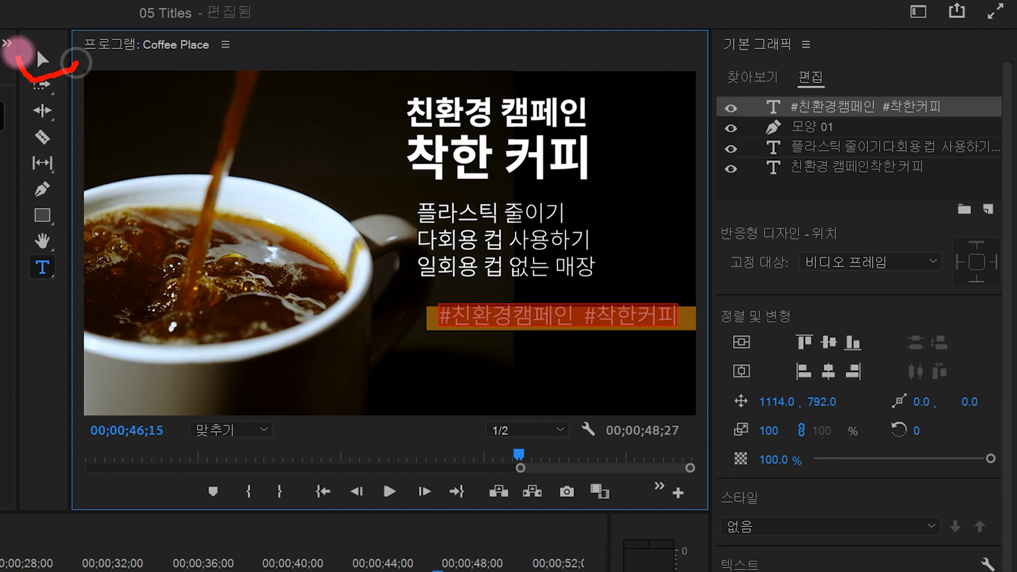
left_click(37, 56)
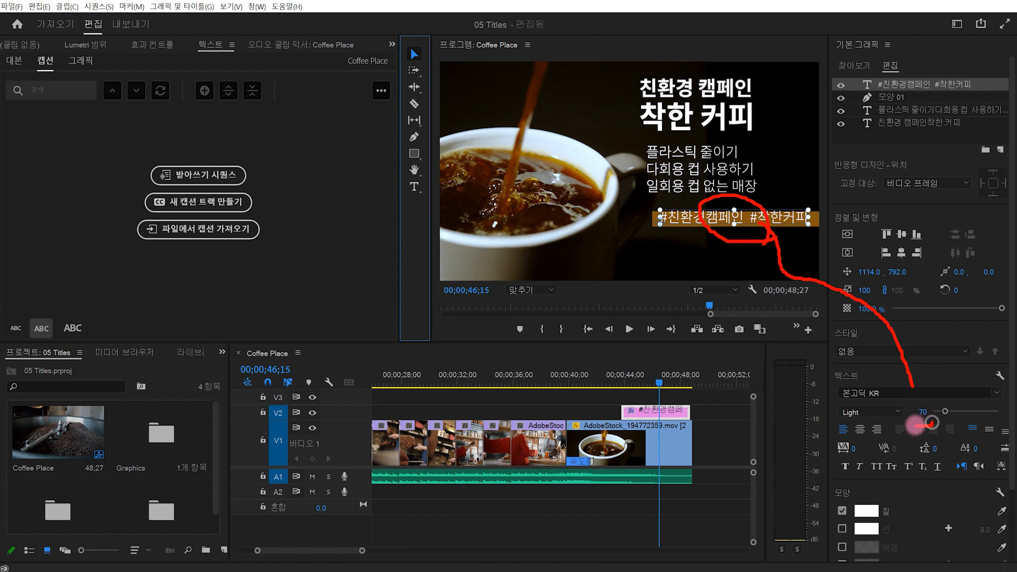
Reduce the hashtag text's font size and give it a heavier weight so it sits neatly within the brown rectangle.
left_click(921, 411)
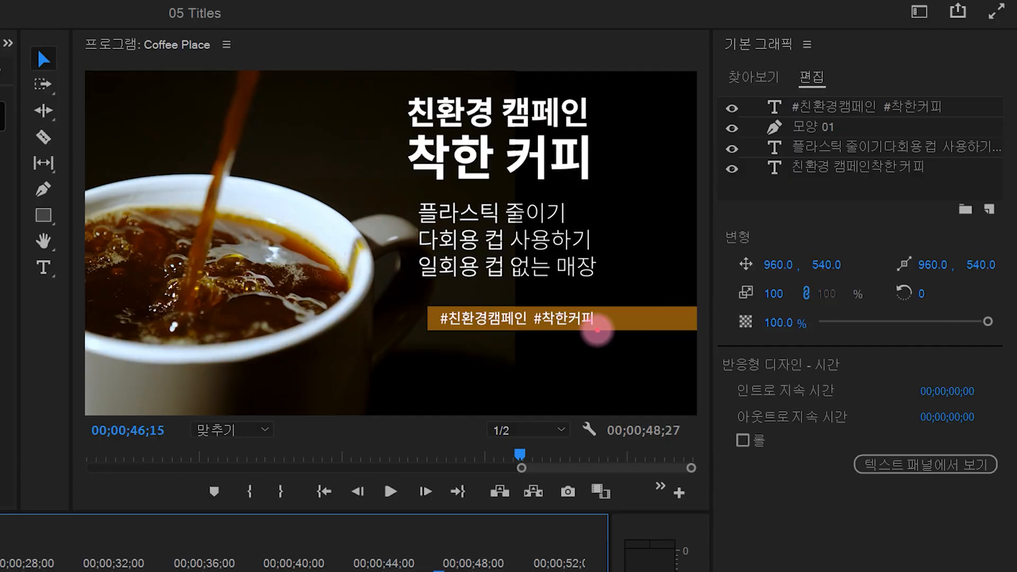
mouse_move(598, 331)
left_mouse_down()
mouse_move(576, 344)
mouse_move(527, 323)
mouse_move(562, 332)
mouse_move(564, 358)
left_mouse_up()
mouse_move(673, 327)
left_mouse_down()
mouse_move(631, 344)
mouse_move(645, 325)
mouse_move(652, 344)
left_mouse_up()
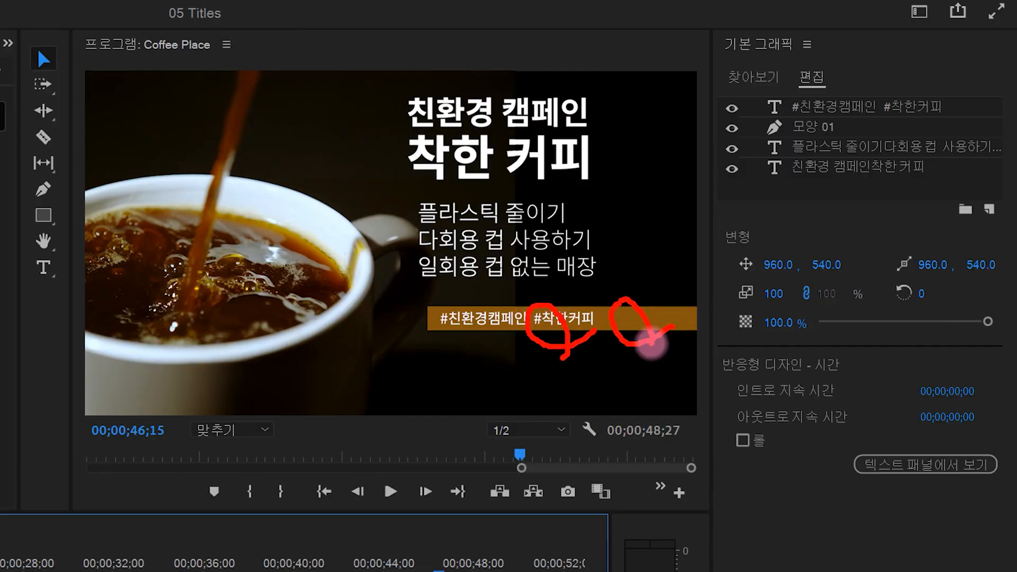
key("Escape")
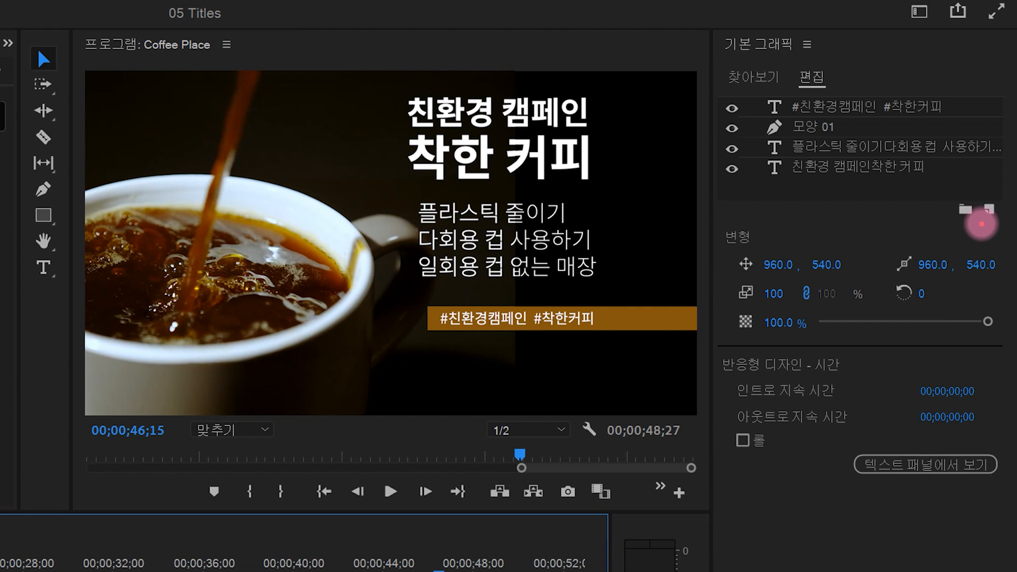
Create a new group in the graphic's layer list and rename it 해시태그.
mouse_move(982, 224)
left_mouse_down()
mouse_move(946, 217)
mouse_move(949, 193)
mouse_move(976, 189)
mouse_move(985, 230)
left_mouse_up()
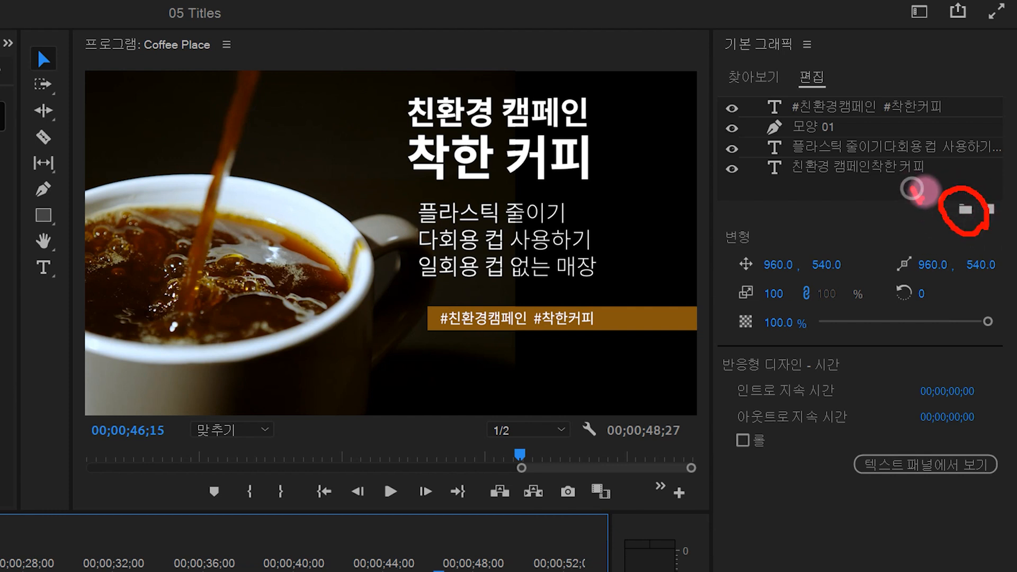
key("Escape")
left_click(965, 209)
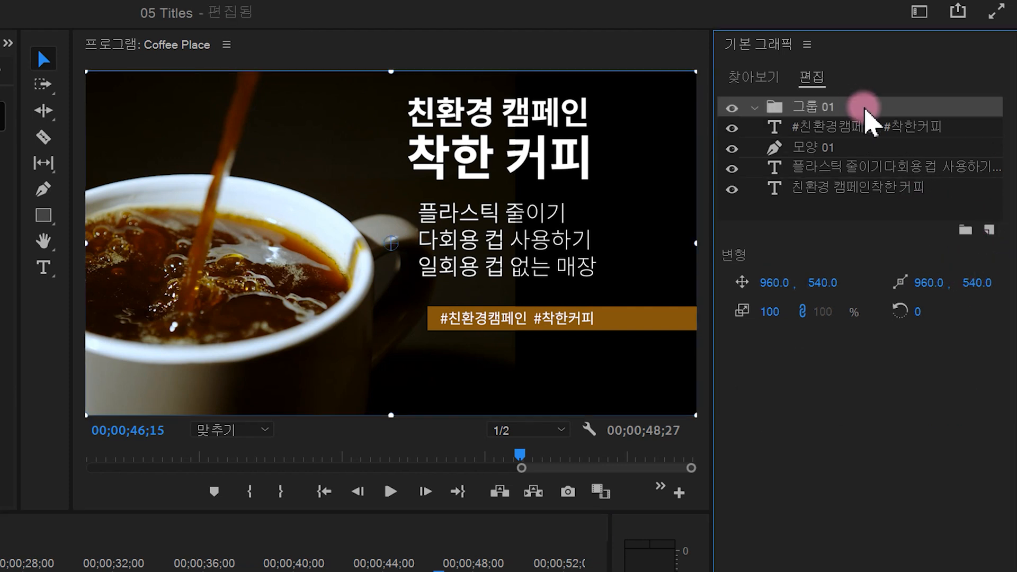
mouse_move(841, 109)
left_mouse_down()
mouse_move(805, 123)
mouse_move(815, 78)
mouse_move(854, 117)
mouse_move(832, 112)
left_mouse_up()
key("Escape")
right_click(814, 108)
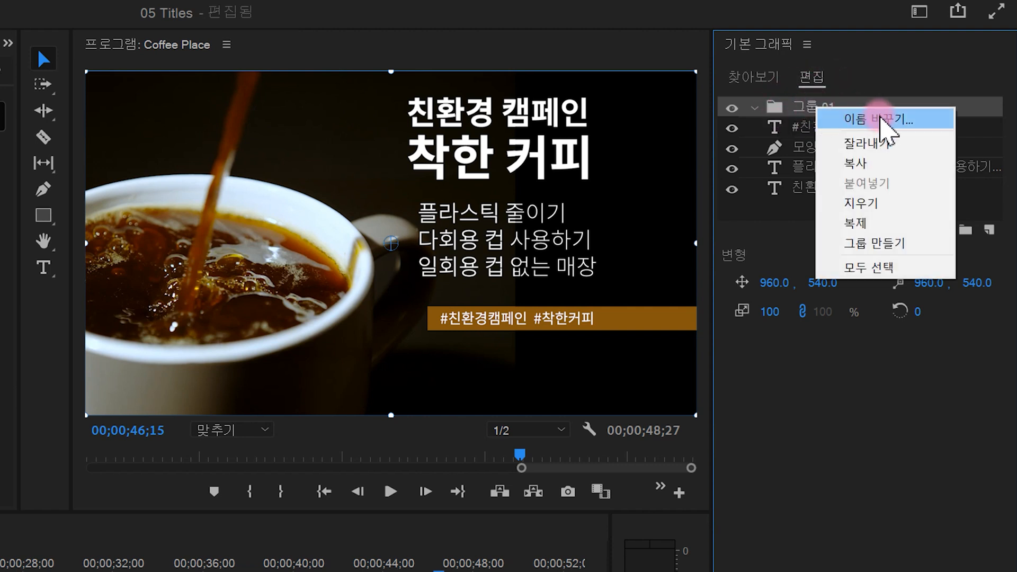
left_click(881, 119)
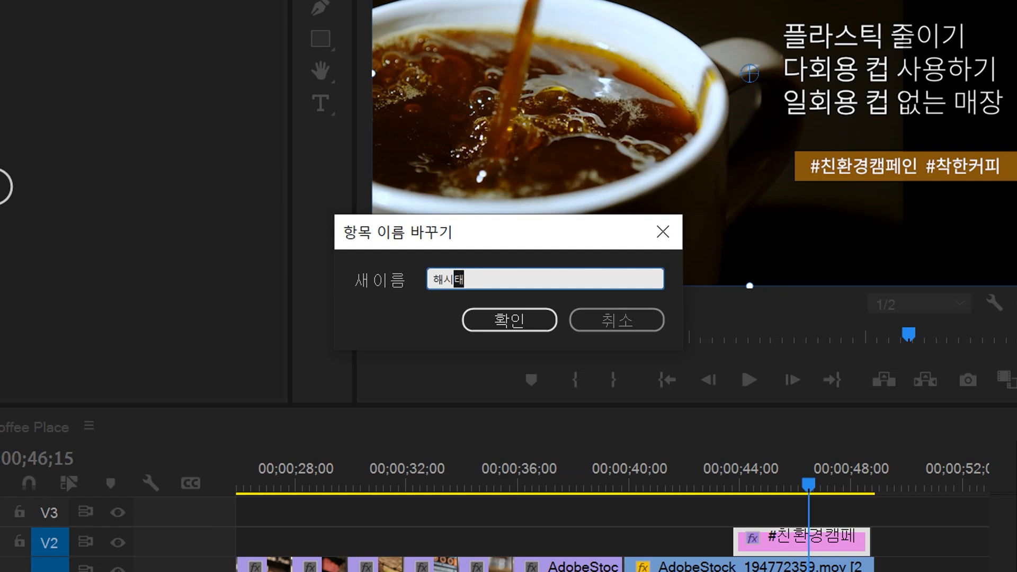
type("해시태그")
key("Return")
Move the "#친환경캠페인 #착한커피" text layer and the rectangle layer 모양 01 into the 해시태그 group.
mouse_move(848, 112)
left_mouse_down()
mouse_move(790, 113)
mouse_move(827, 90)
mouse_move(836, 109)
left_mouse_up()
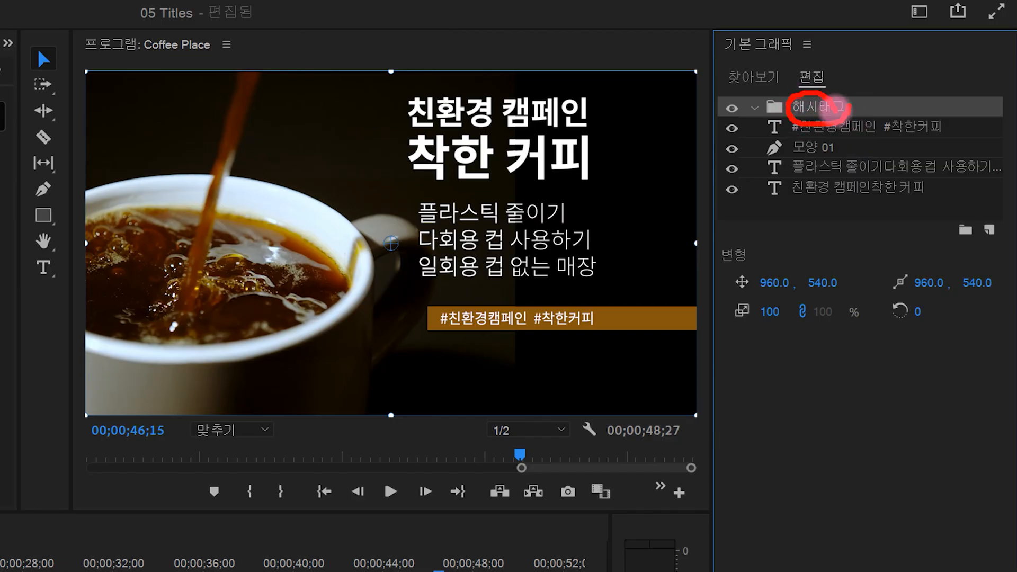
left_click_drag(906, 120, 925, 112)
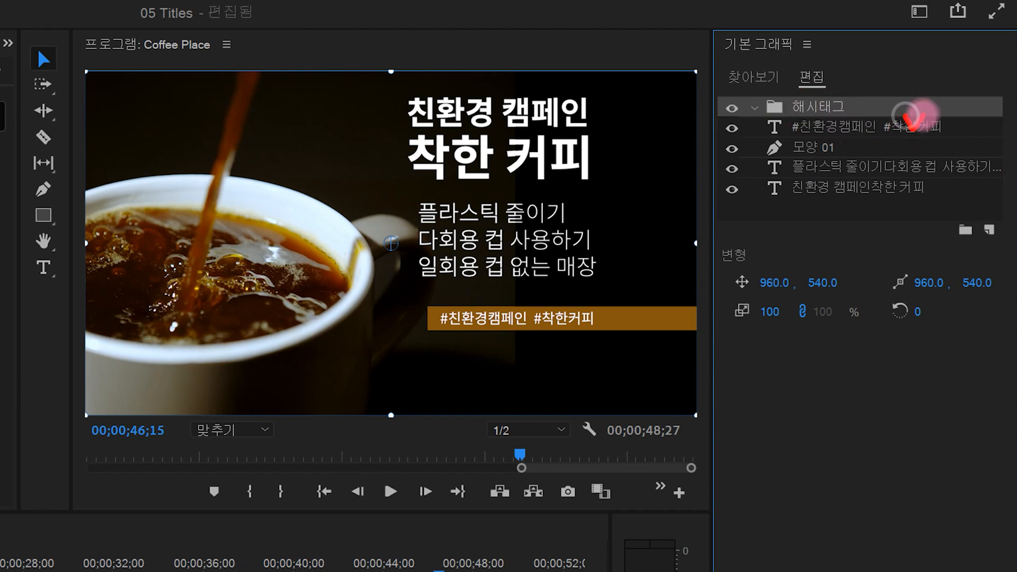
mouse_move(853, 138)
left_mouse_down()
mouse_move(875, 128)
mouse_move(882, 154)
mouse_move(850, 95)
mouse_move(867, 102)
mouse_move(829, 127)
mouse_move(823, 113)
left_mouse_up()
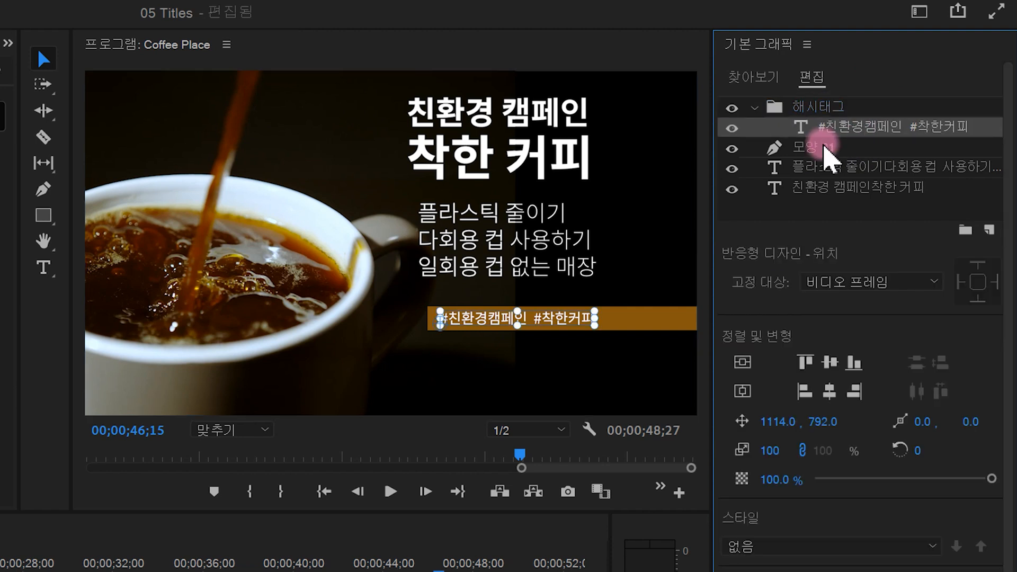
left_click_drag(823, 150, 822, 103)
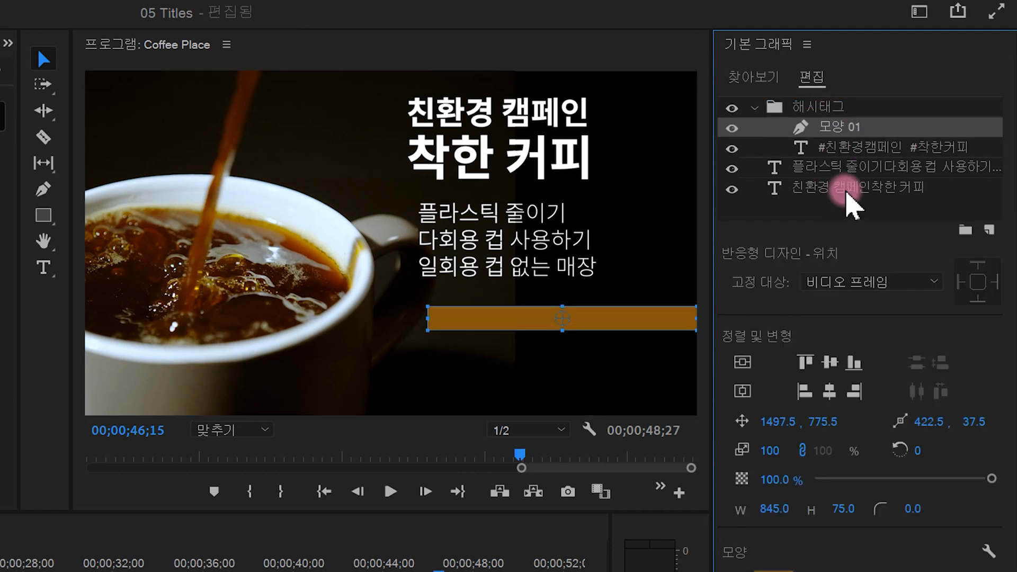
Place the rectangle layer 모양 01 beneath the hashtag text inside the 해시태그 group and clear the layer selection.
mouse_move(870, 131)
left_mouse_down()
mouse_move(808, 112)
mouse_move(873, 123)
mouse_move(910, 135)
left_mouse_up()
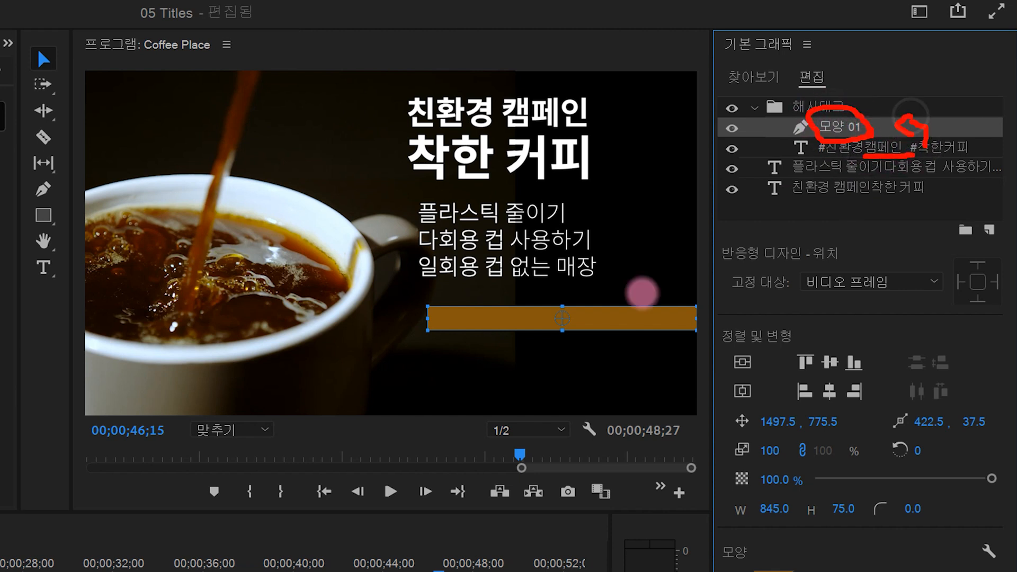
mouse_move(610, 347)
left_mouse_down()
mouse_move(529, 334)
mouse_move(625, 341)
mouse_move(611, 354)
left_mouse_up()
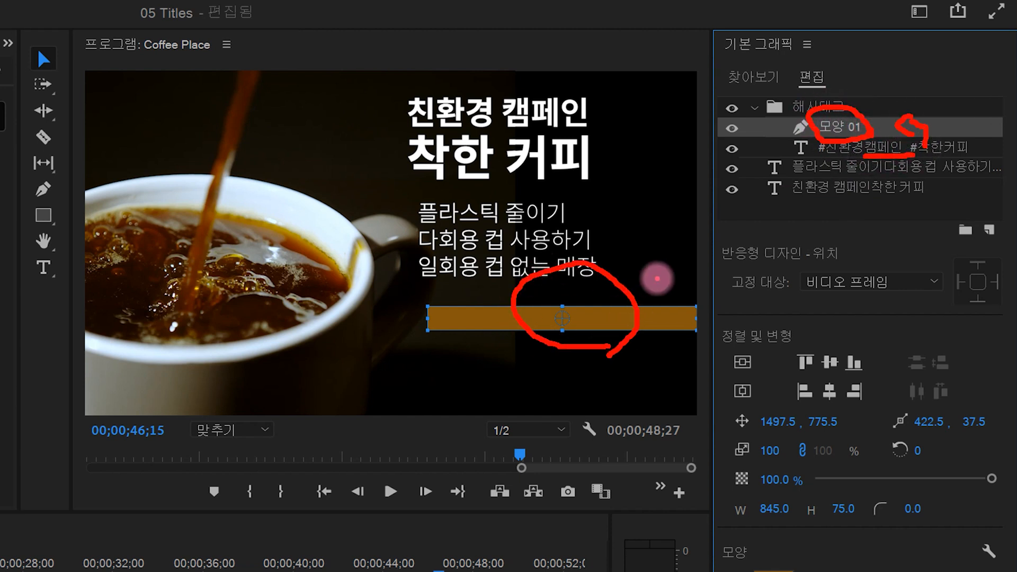
key("Escape")
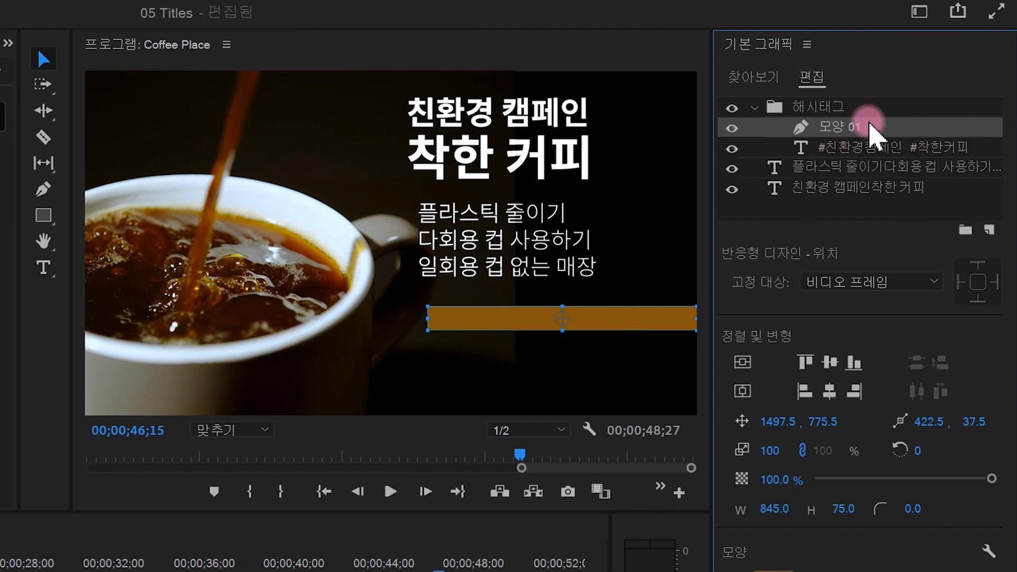
left_click_drag(842, 137, 845, 154)
mouse_move(609, 347)
left_mouse_down()
mouse_move(597, 266)
mouse_move(610, 343)
left_mouse_up()
key("Escape")
left_click(832, 202)
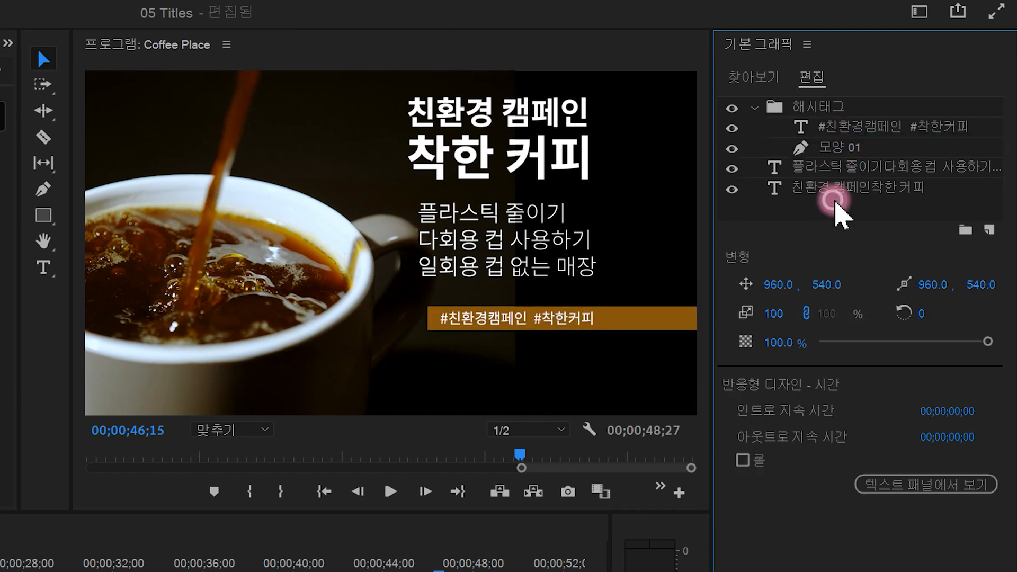
key("ctrl+2")
mouse_move(629, 228)
left_mouse_down()
mouse_move(499, 271)
mouse_move(417, 186)
mouse_move(602, 189)
mouse_move(538, 281)
mouse_move(603, 262)
left_mouse_up()
key("Escape")
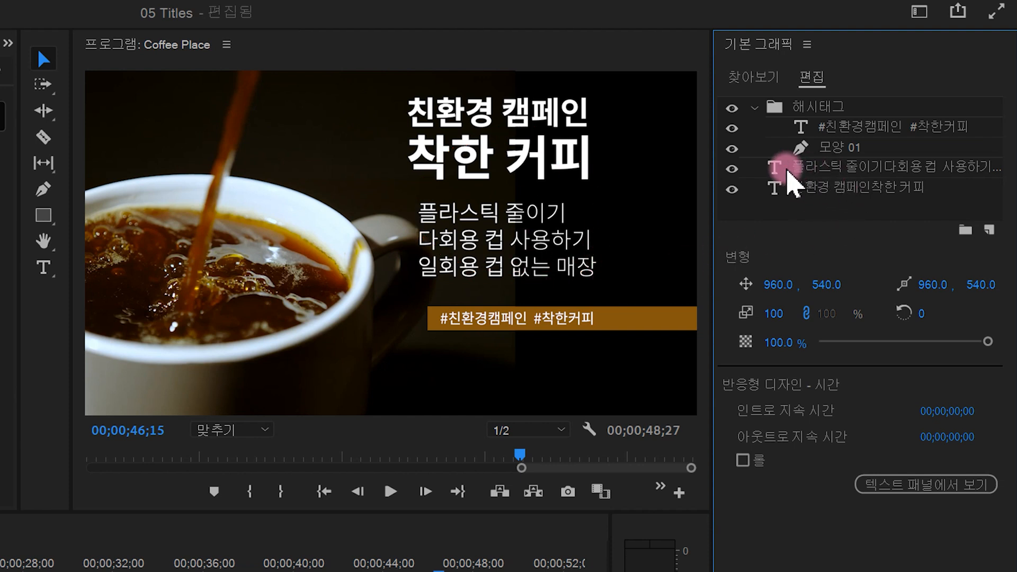
Align the left edges of the paragraph text layer and the title text layer 친환경 캠페인 착한 커피.
left_click(802, 171)
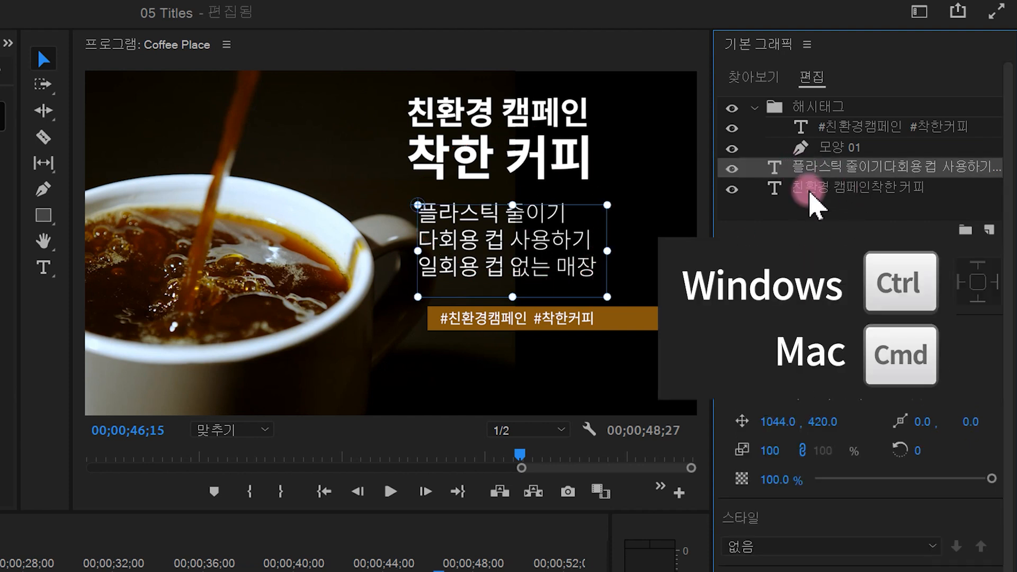
left_click(809, 188, "ctrl")
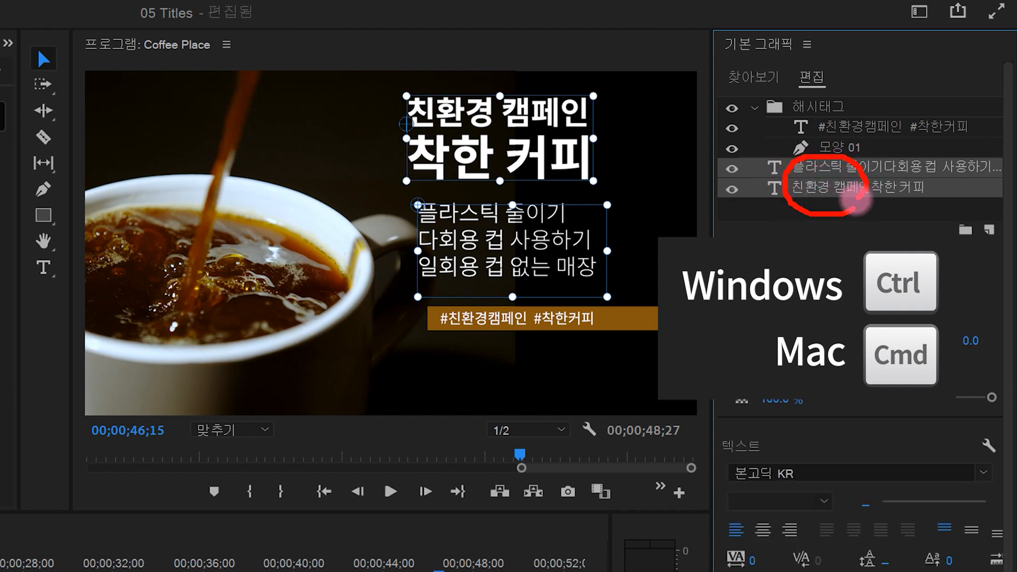
mouse_move(853, 205)
left_mouse_down()
mouse_move(818, 208)
mouse_move(779, 154)
mouse_move(849, 178)
mouse_move(806, 233)
left_mouse_up()
left_click_drag(720, 262, 759, 259)
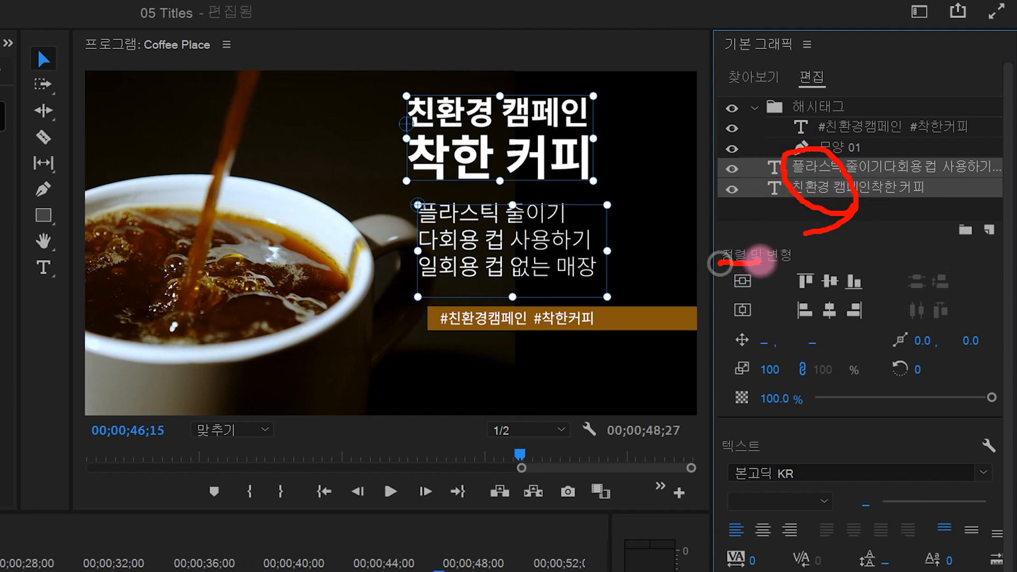
mouse_move(818, 329)
left_mouse_down()
mouse_move(784, 310)
mouse_move(801, 286)
mouse_move(823, 310)
mouse_move(820, 332)
left_mouse_up()
left_click_drag(772, 278, 785, 266)
key("Escape")
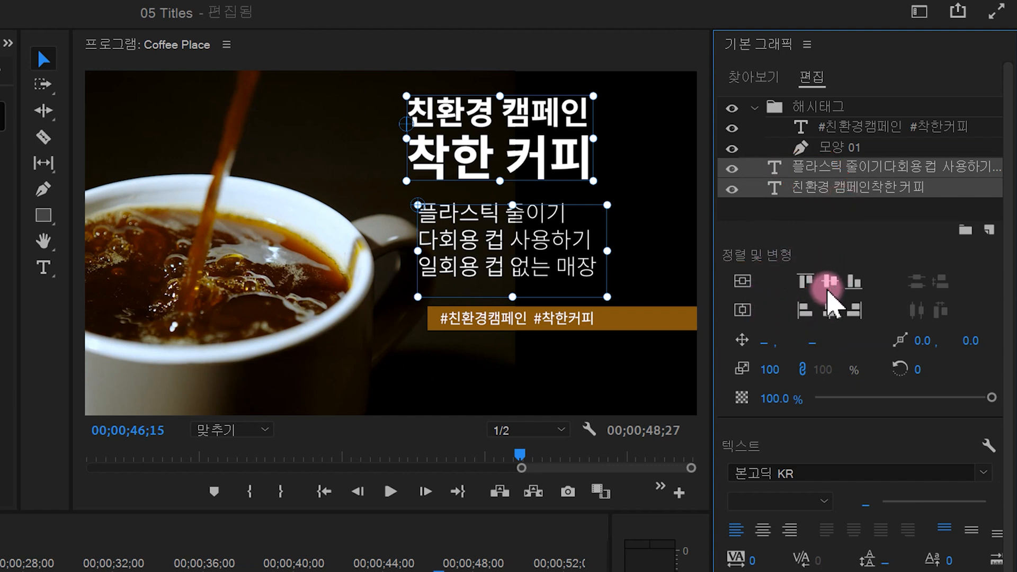
left_click(806, 310)
left_click_drag(391, 103, 391, 249)
key("Escape")
Move the title and paragraph together down and to the right so the paragraph ends just above the brown bar, and clear the selection.
mouse_move(468, 272)
left_mouse_down()
mouse_move(435, 156)
mouse_move(615, 180)
mouse_move(629, 250)
left_mouse_up()
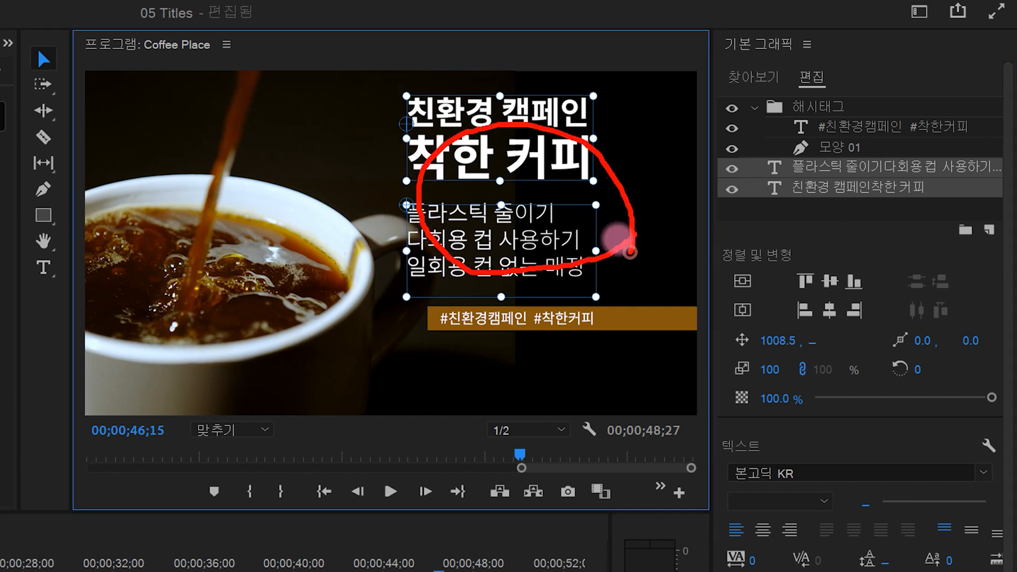
key("Escape")
left_click_drag(454, 159, 499, 186)
left_click(563, 365)
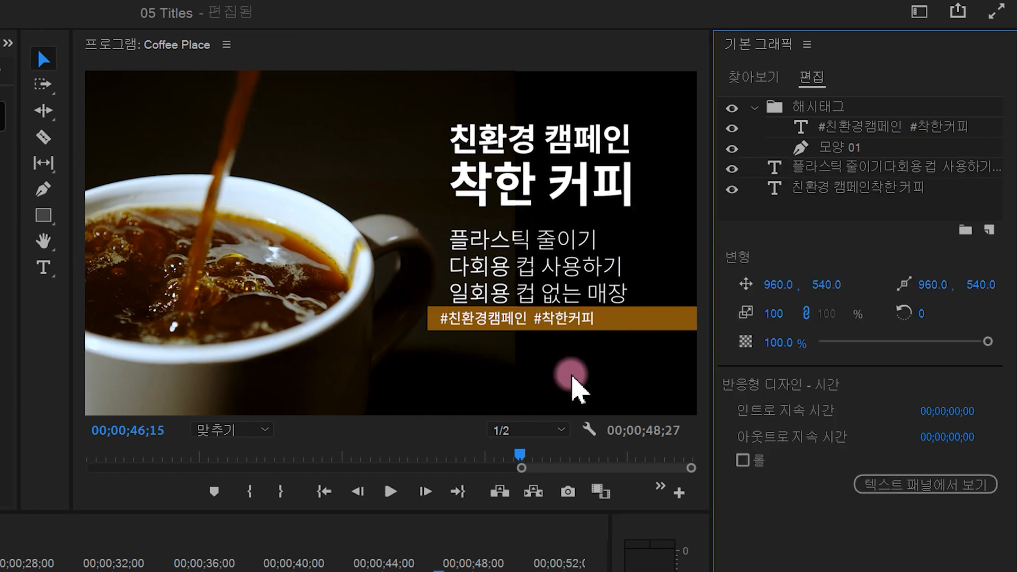
Move the whole 해시태그 group below the paragraph so the brown bar's left edge lines up with the left edge of the text.
mouse_move(595, 342)
left_mouse_down()
mouse_move(467, 265)
mouse_move(547, 377)
left_mouse_up()
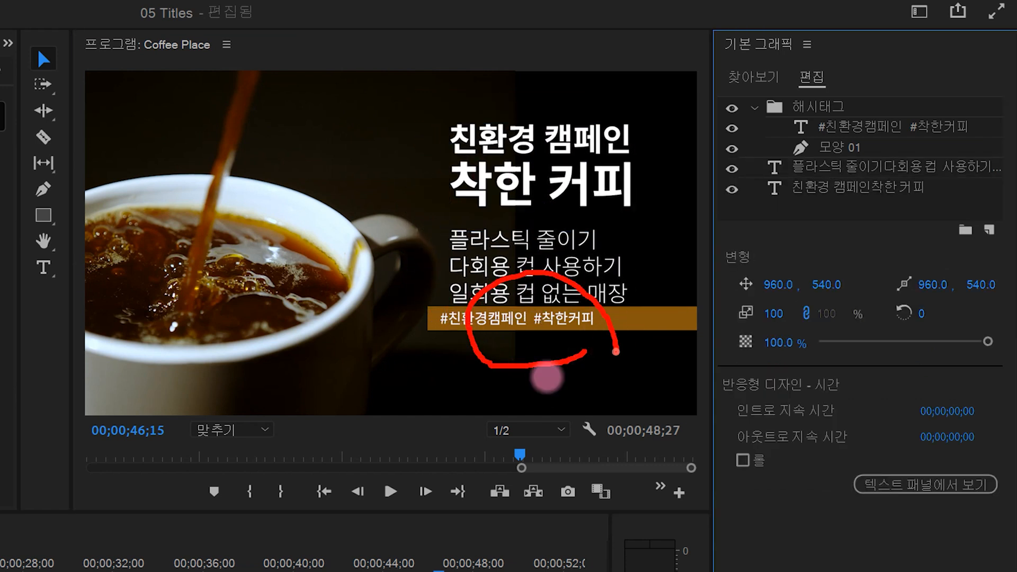
key("Escape")
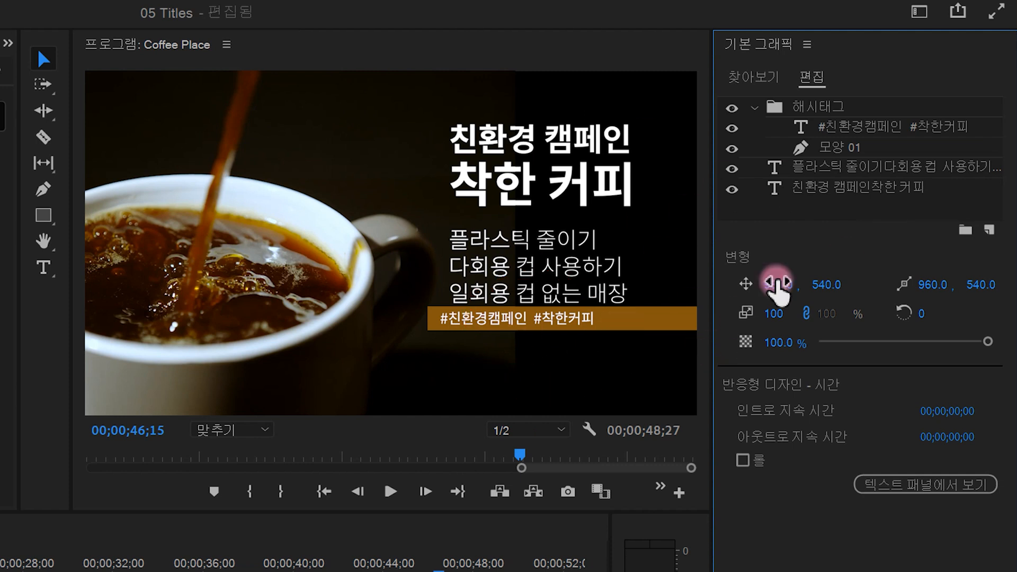
left_click(832, 107)
mouse_move(799, 105)
left_mouse_down()
mouse_move(799, 114)
mouse_move(855, 116)
left_mouse_up()
key("Escape")
mouse_move(553, 318)
left_mouse_down()
mouse_move(517, 323)
mouse_move(572, 331)
mouse_move(510, 331)
mouse_move(580, 331)
left_mouse_up()
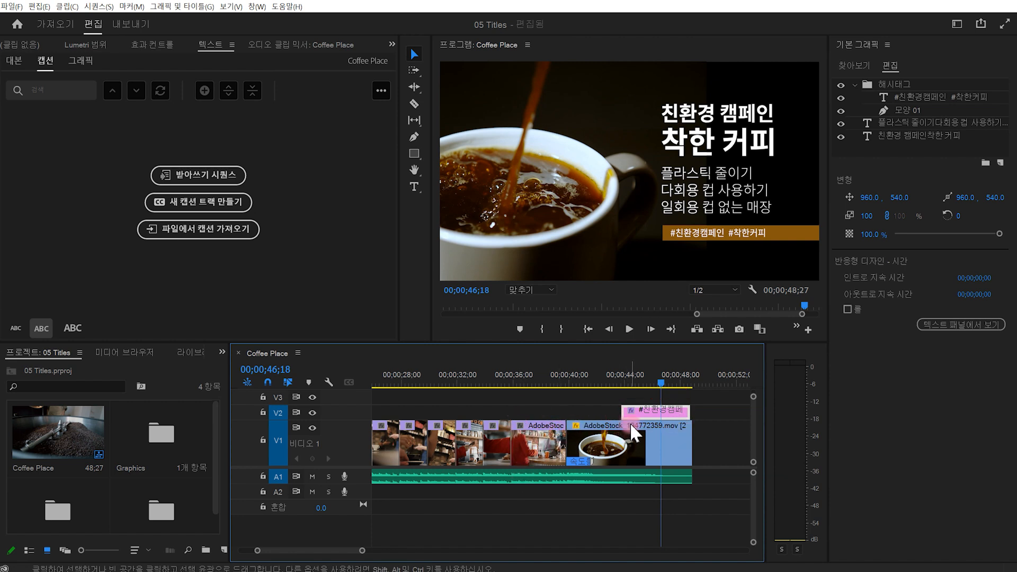
Extend the start of the title graphic on V2 back to the beginning of the coffee clip AdobeStock_194772359.mov.
left_click_drag(625, 408, 567, 408)
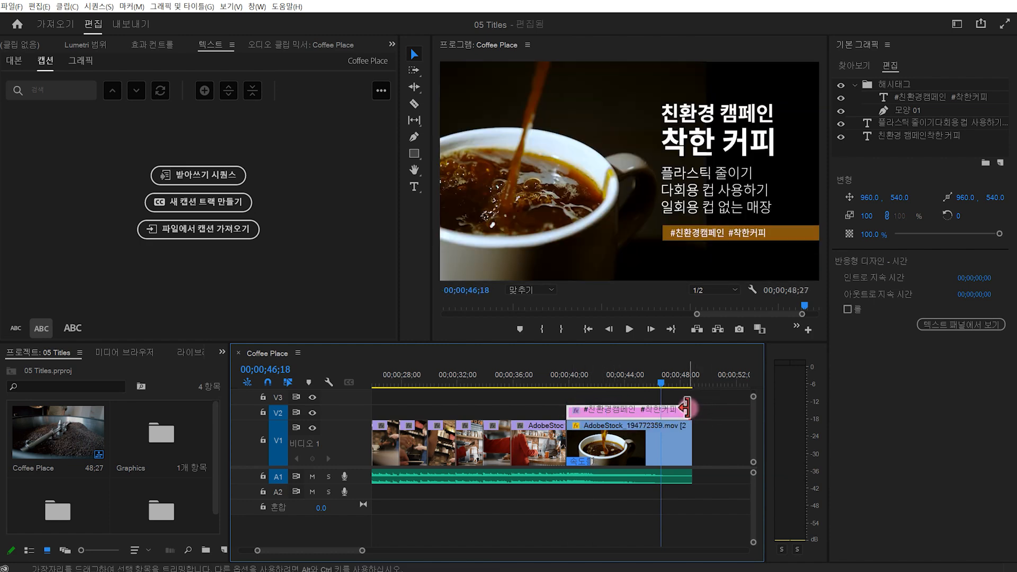